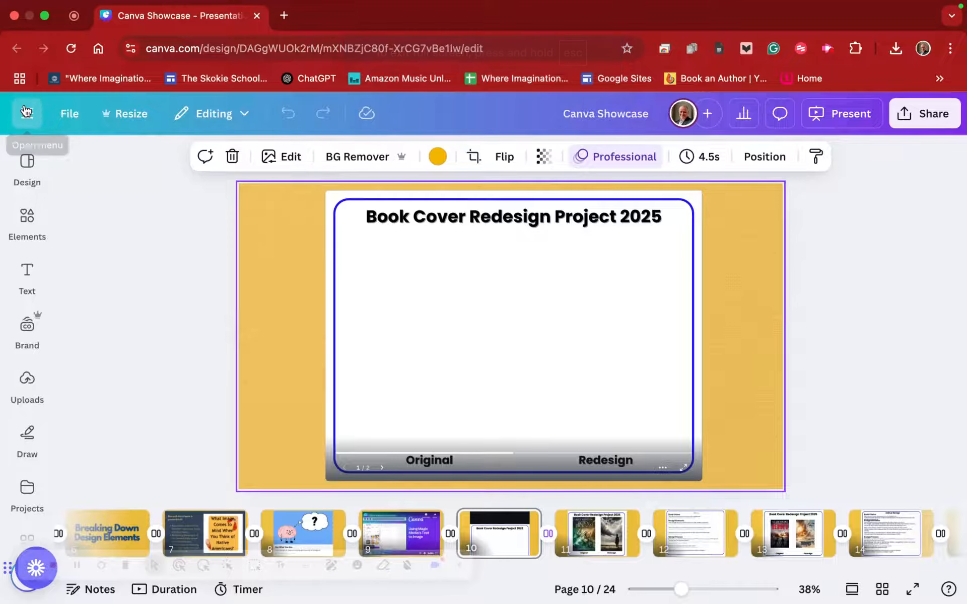
click(27, 111)
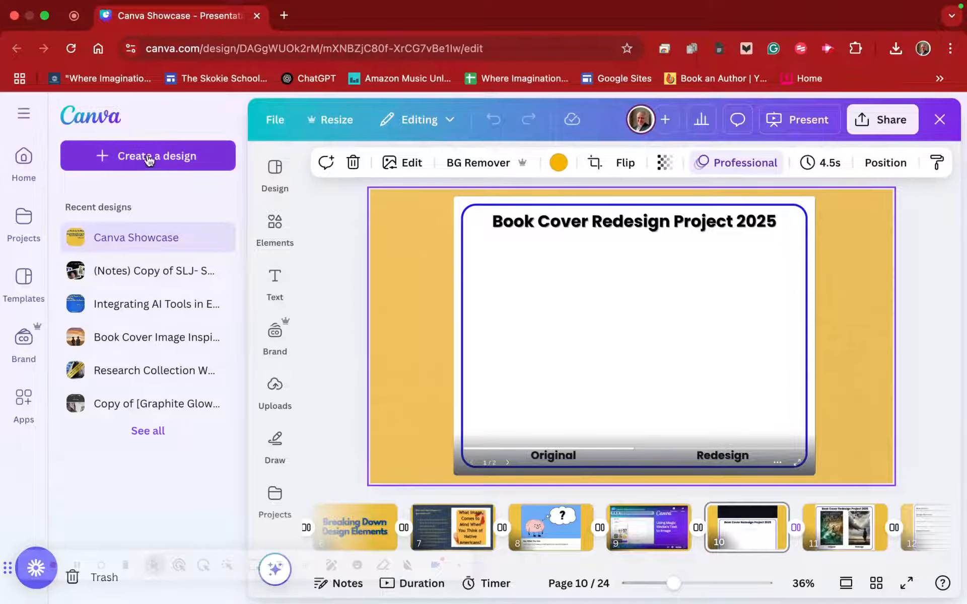
click(170, 156)
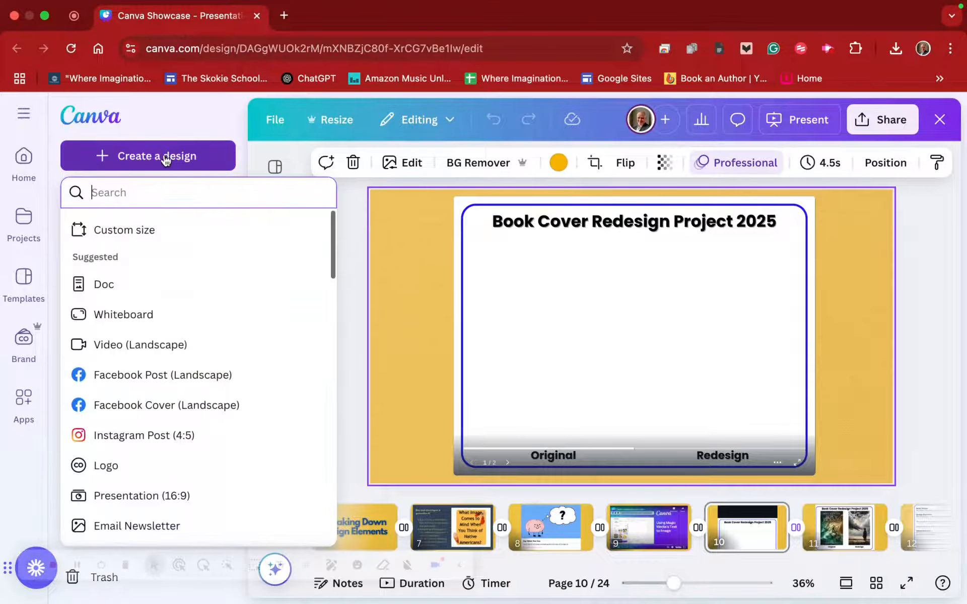
click(116, 160)
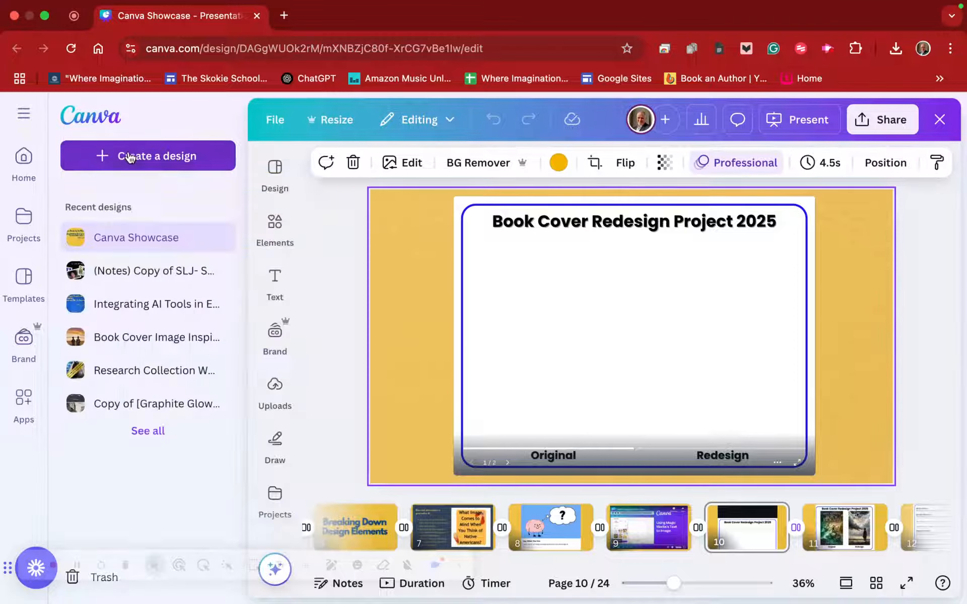
click(179, 156)
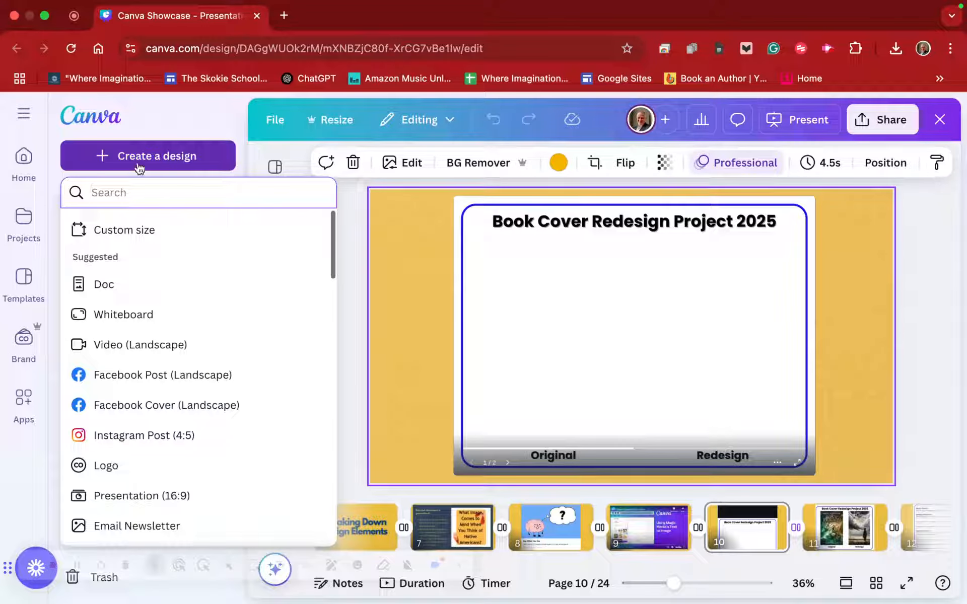
click(23, 157)
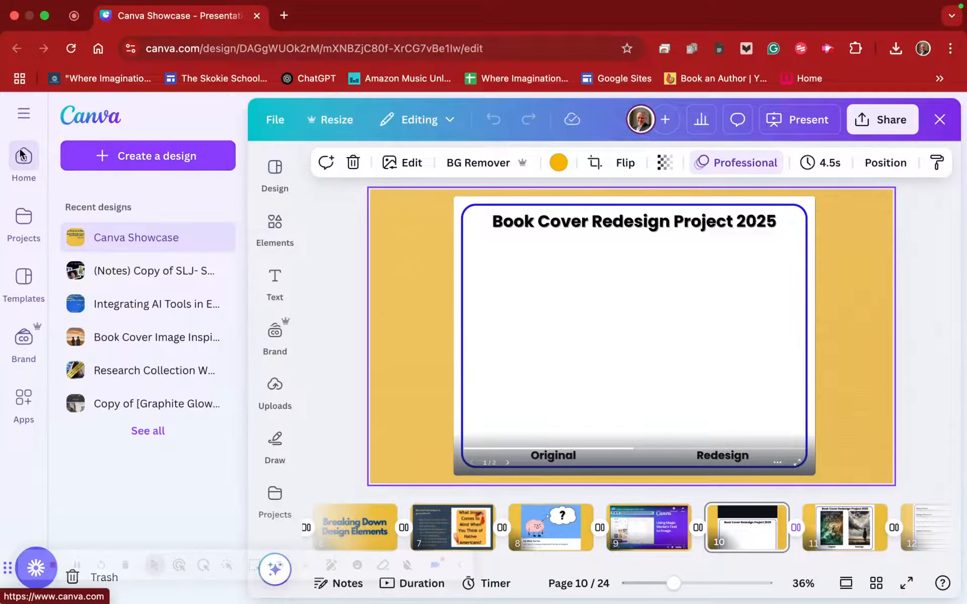
click(163, 156)
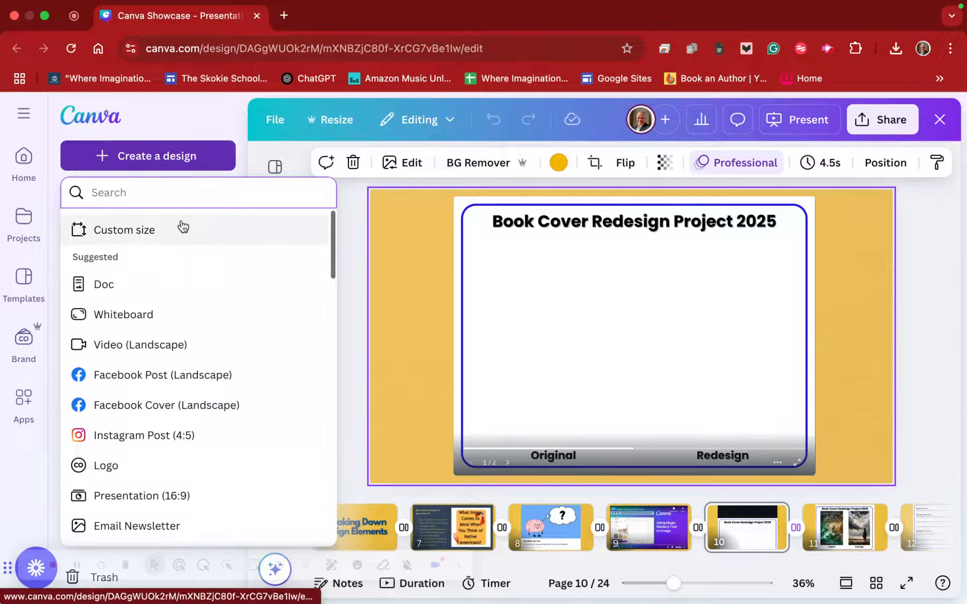
click(29, 115)
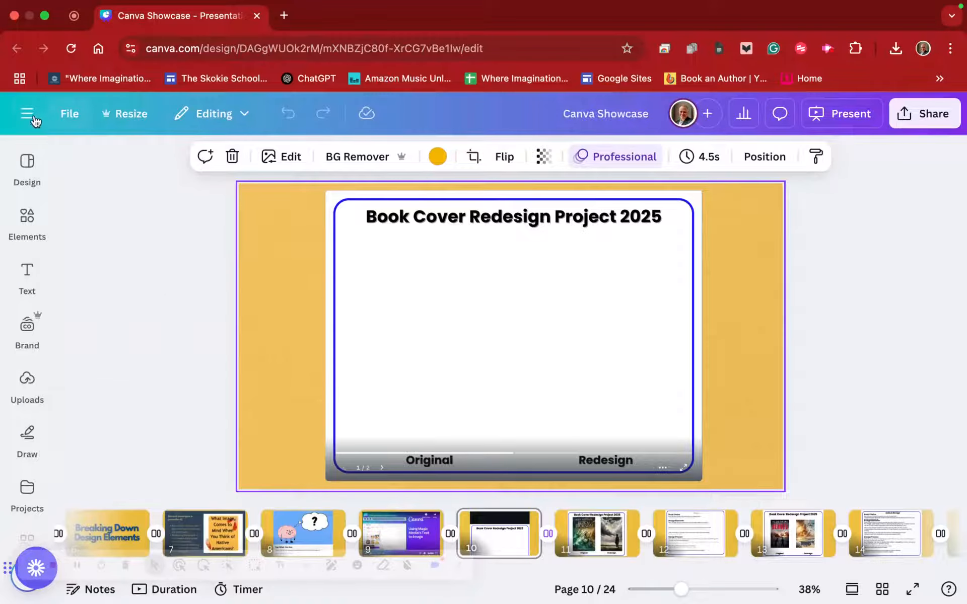
- Go to the home page and create a blank 1410 × 2250 px Book Cover design by searching design types for "book cover"
click(33, 119)
click(158, 157)
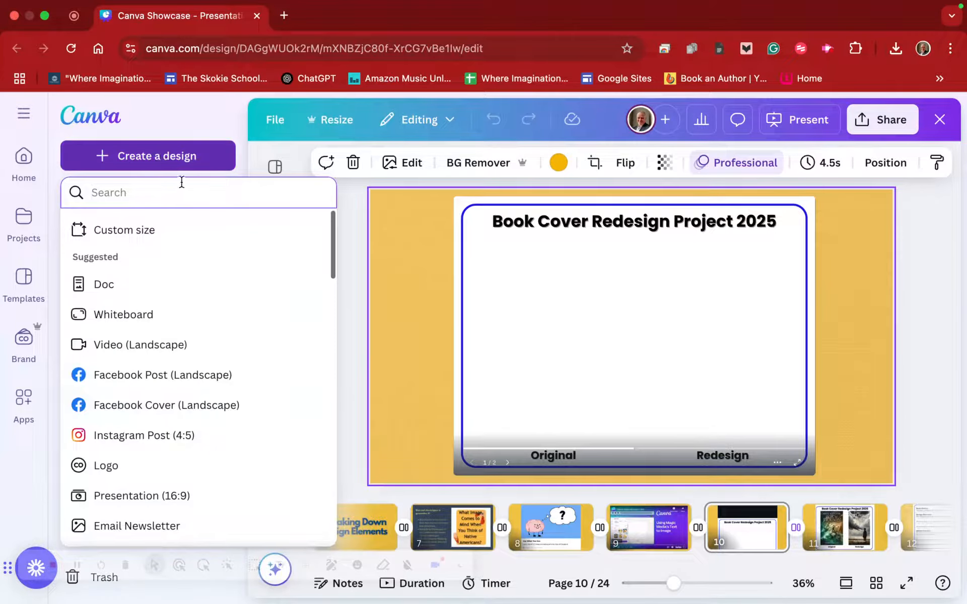
click(165, 102)
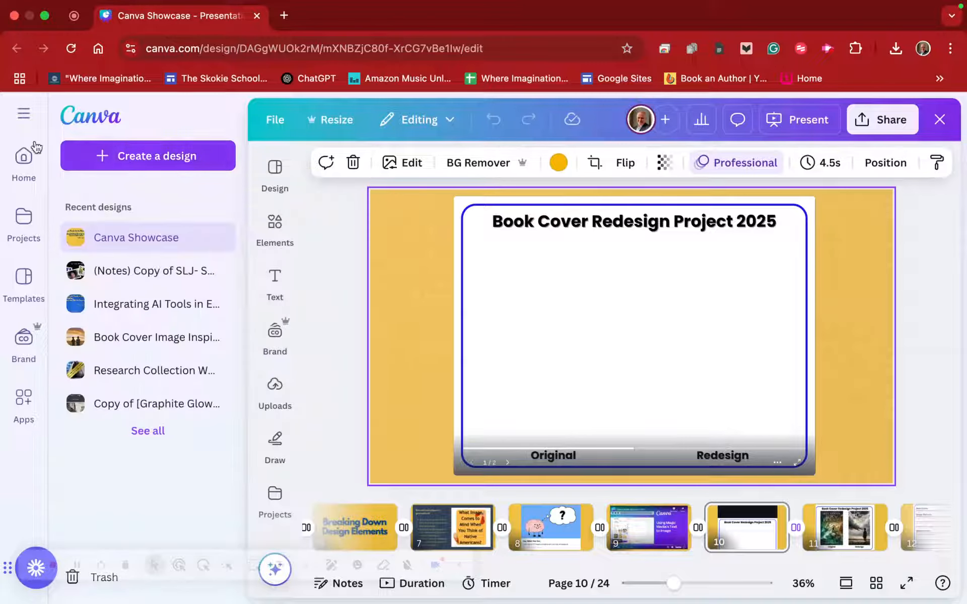
click(40, 171)
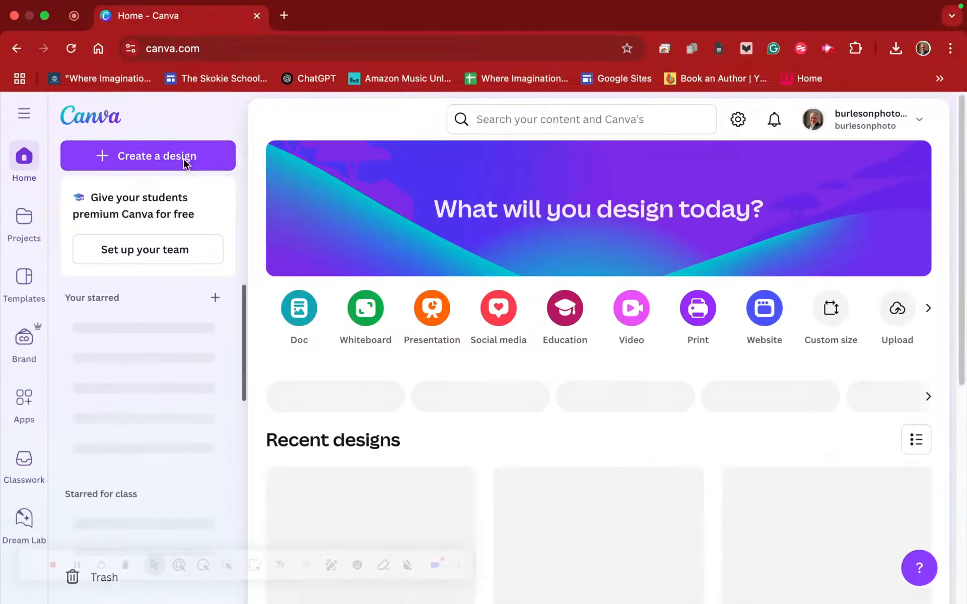
click(184, 157)
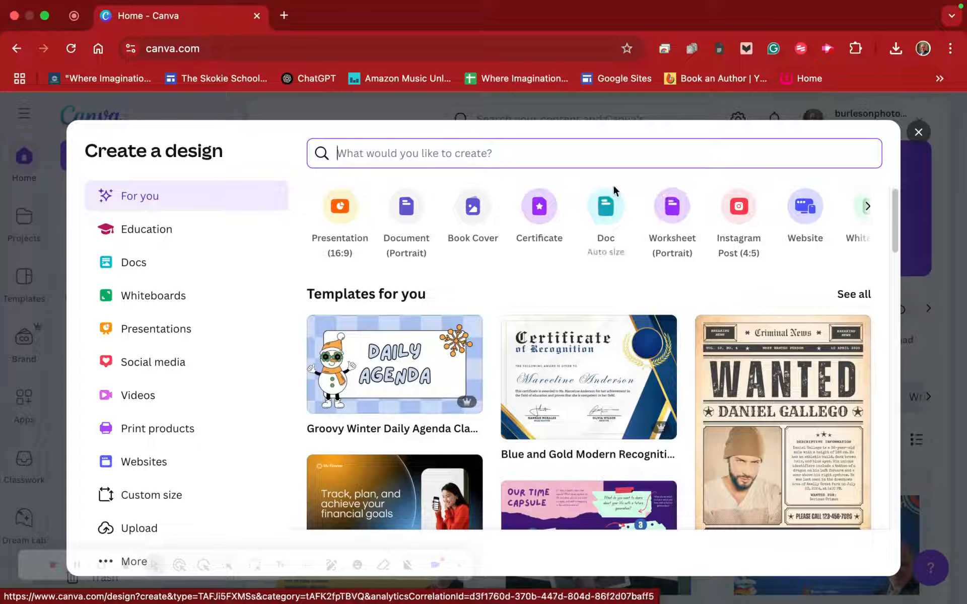
text(book cover)
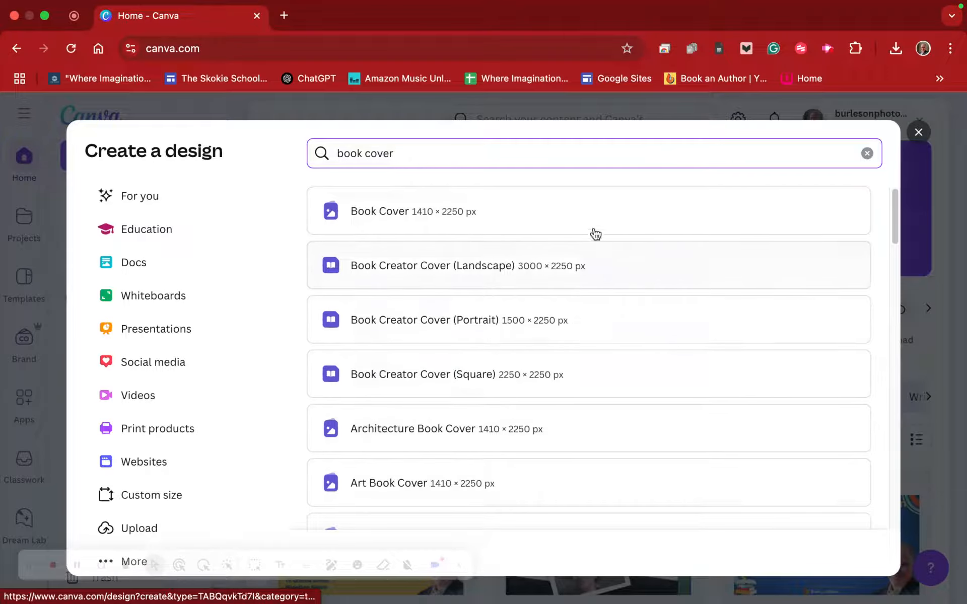
click(505, 211)
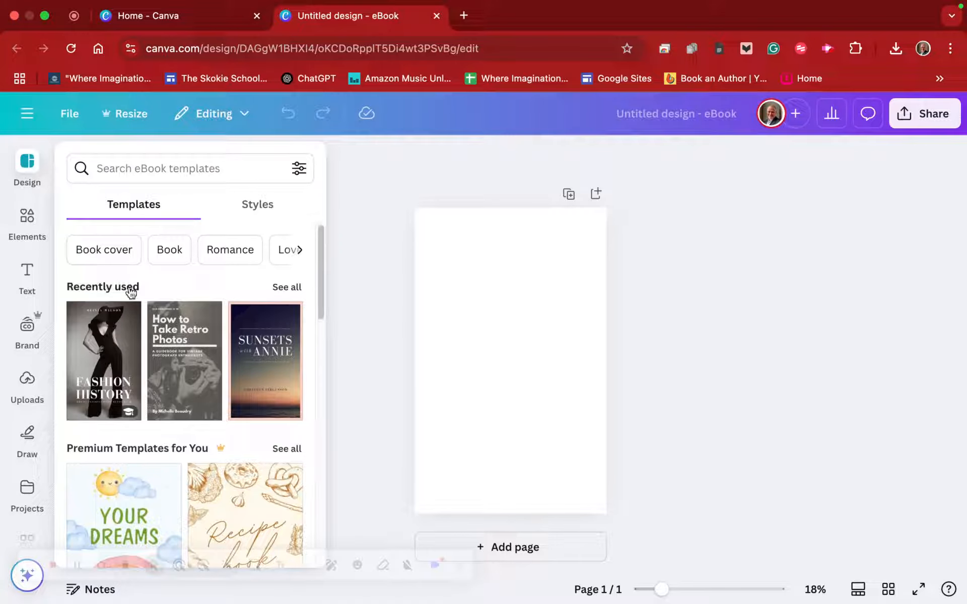
- Look through the eBook templates for book cover layouts to start from, ending at the recently used ones
scroll(187, 360, down, 10)
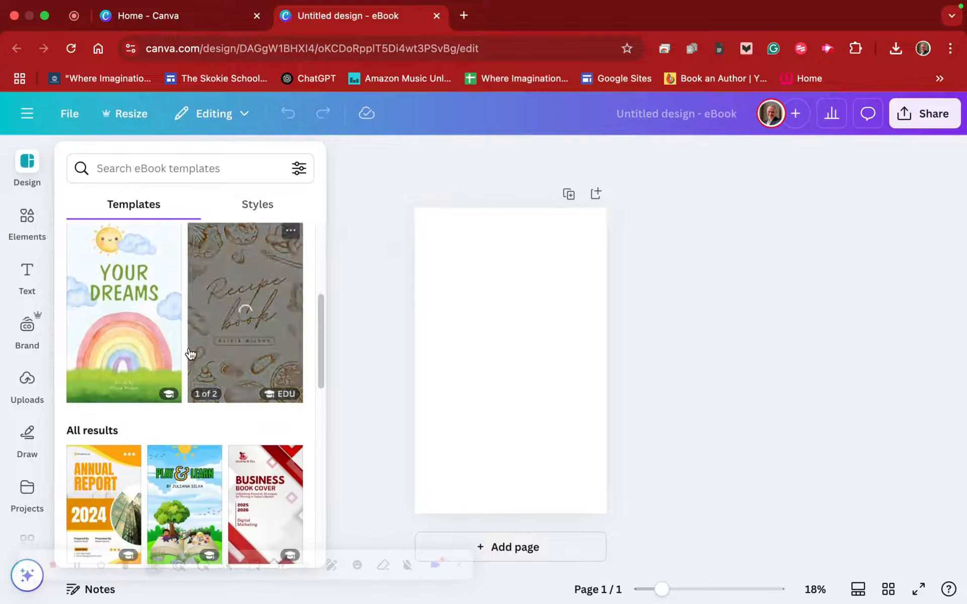
scroll(196, 350, down, 5)
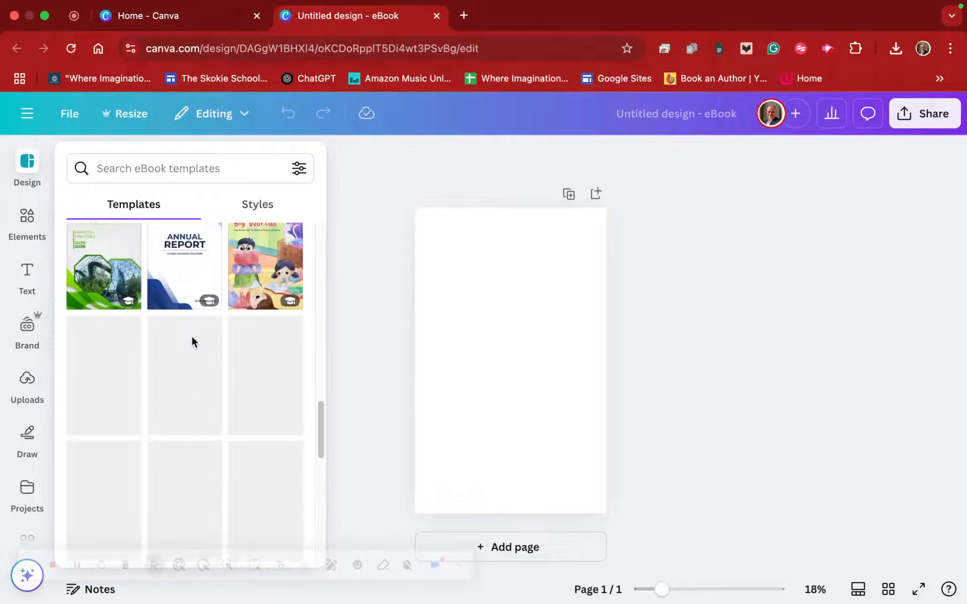
scroll(199, 360, down, 4)
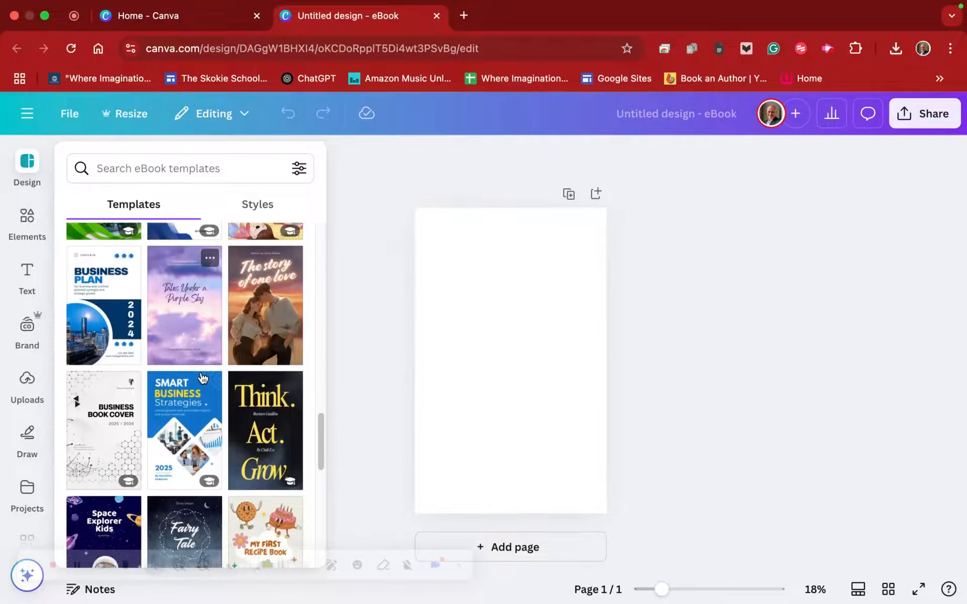
scroll(204, 376, down, 4)
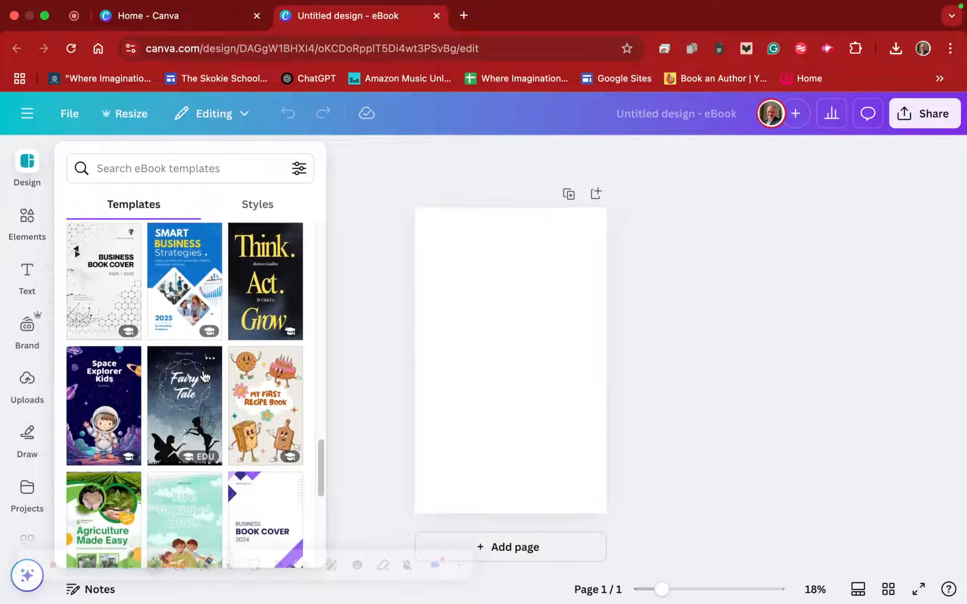
scroll(204, 377, down, 5)
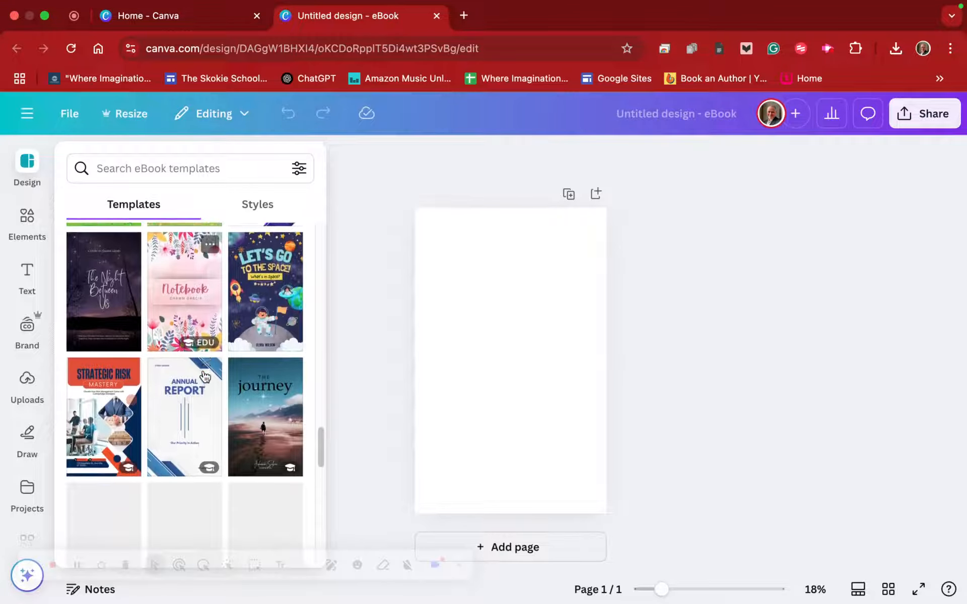
scroll(196, 385, down, 9)
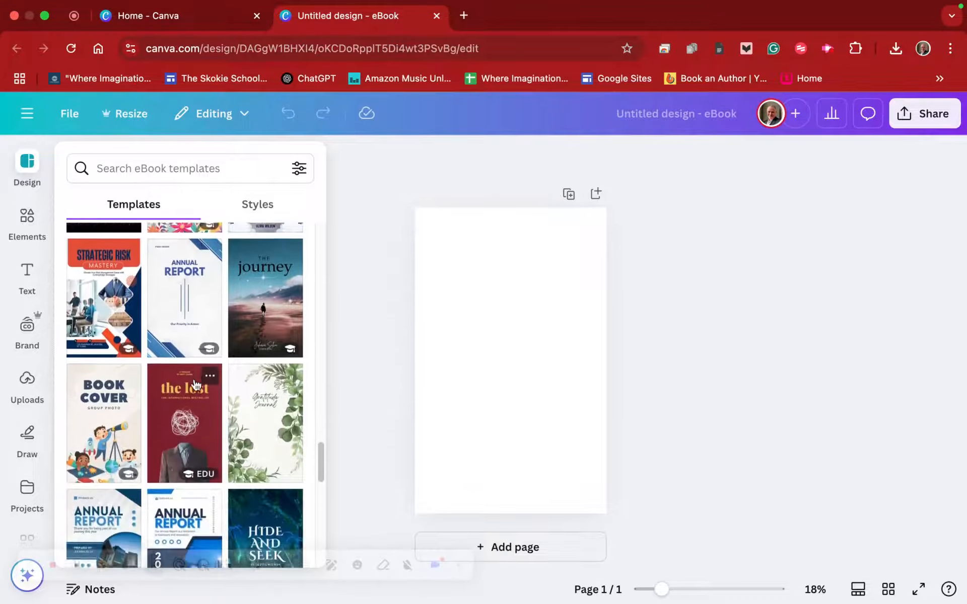
scroll(195, 382, down, 5)
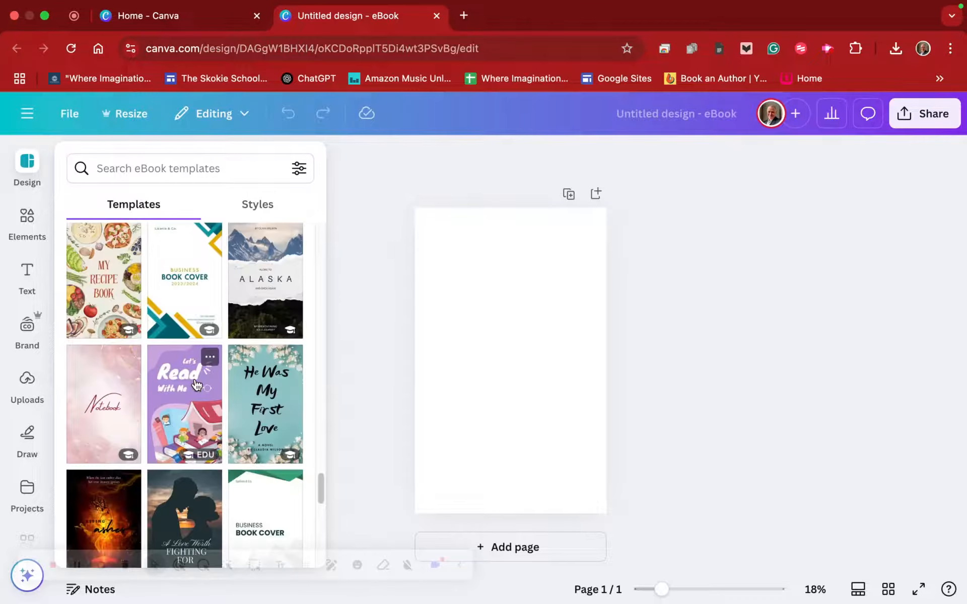
scroll(186, 378, up, 10)
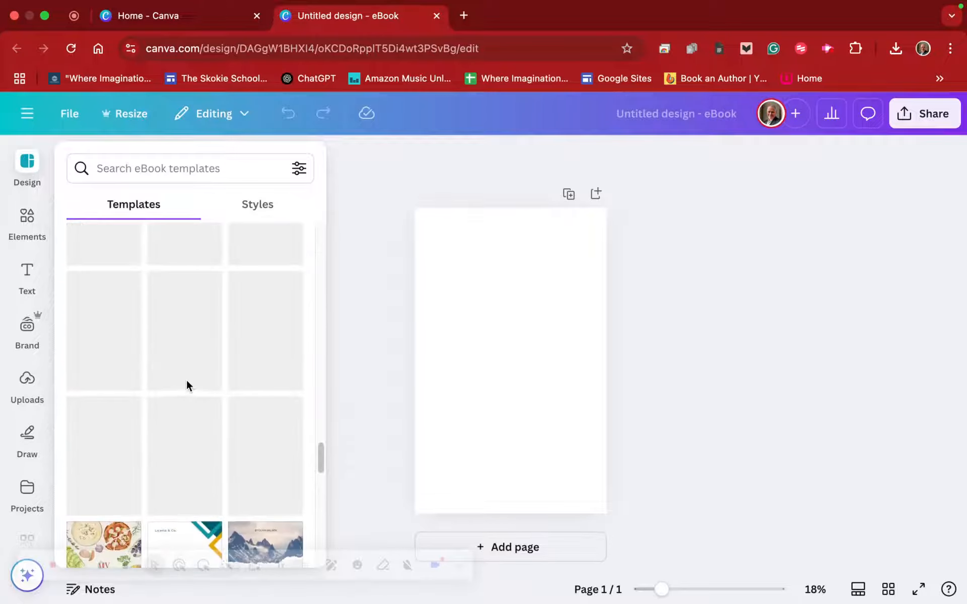
scroll(186, 385, up, 9)
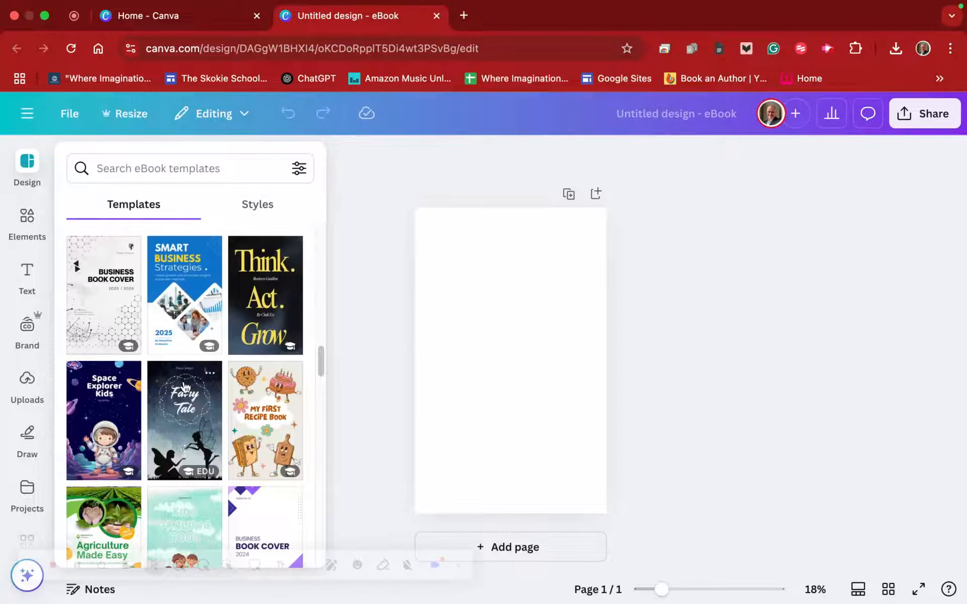
scroll(182, 392, down, 4)
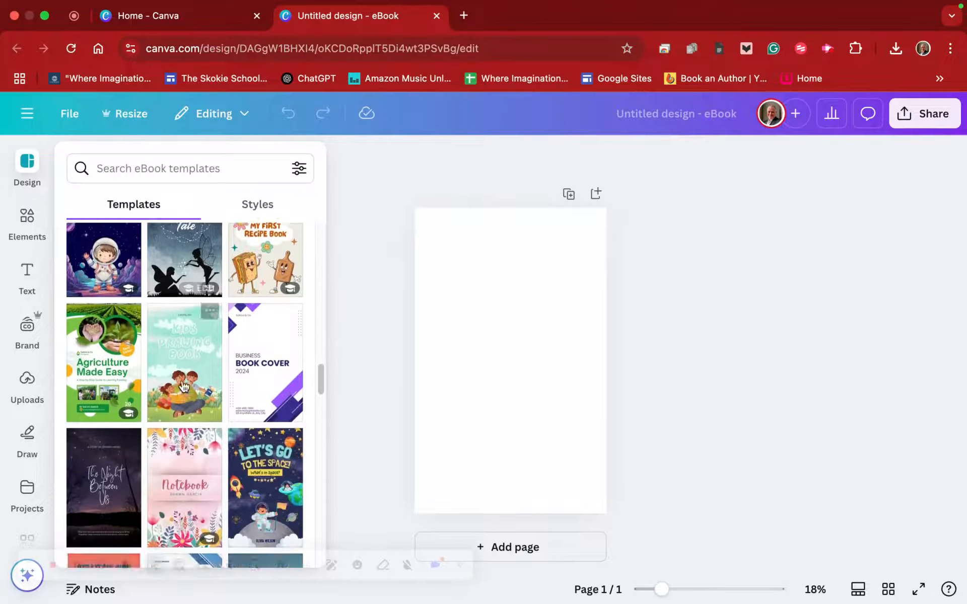
scroll(182, 388, up, 10)
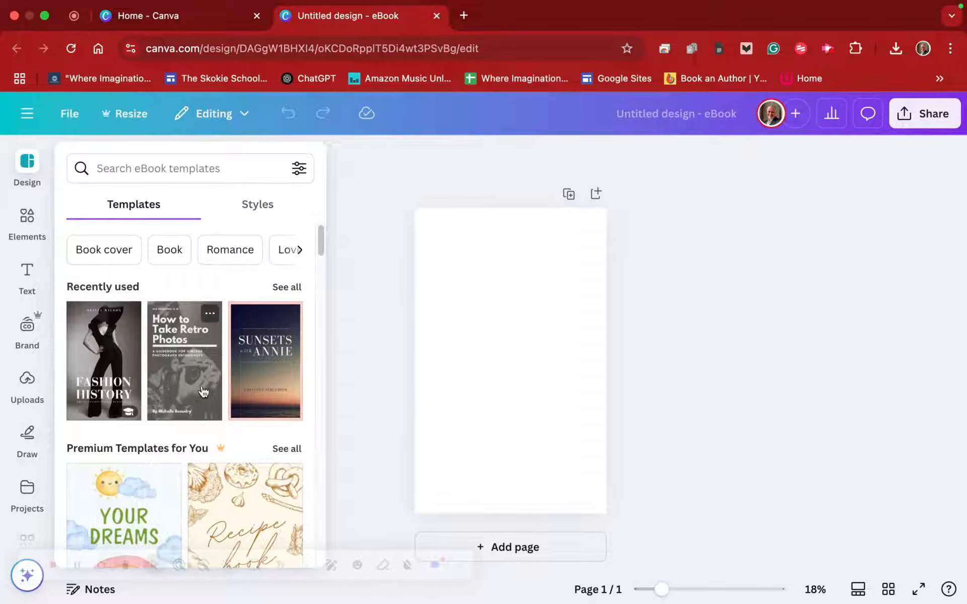
- Apply the recently used "Sunsets with Annie" template to the blank page and delete the sunset photo from its frame
click(259, 349)
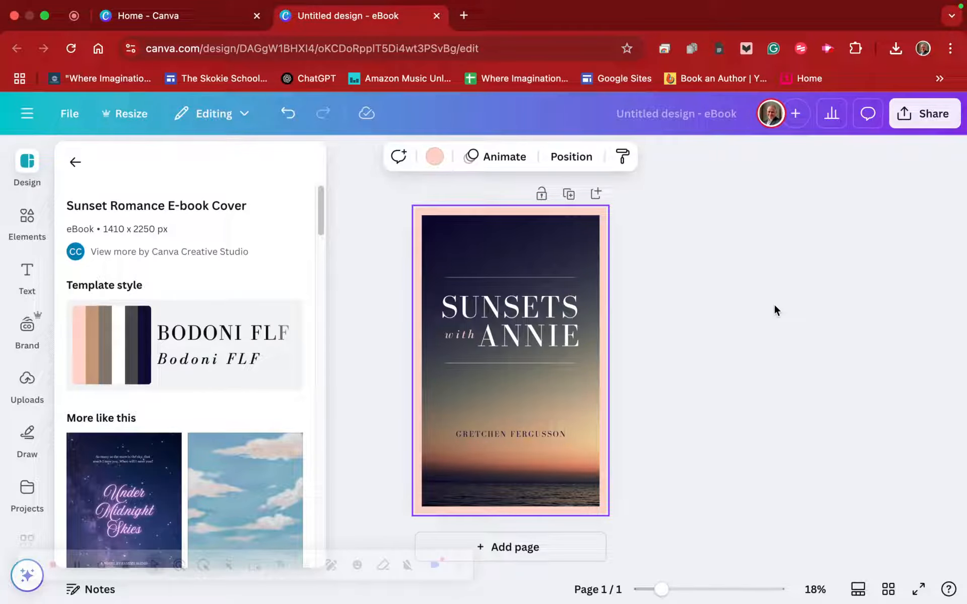
click(582, 404)
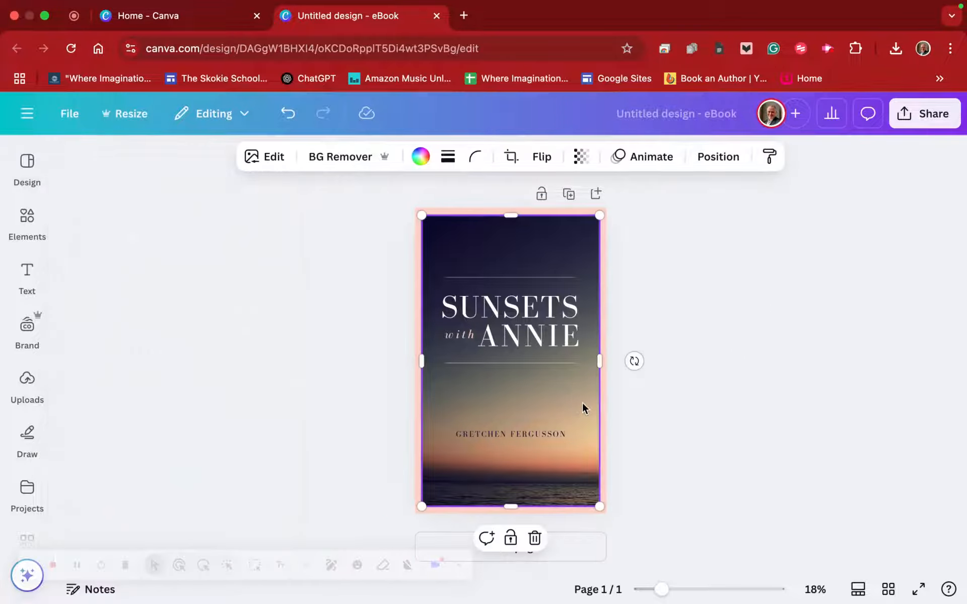
key(BackSpace)
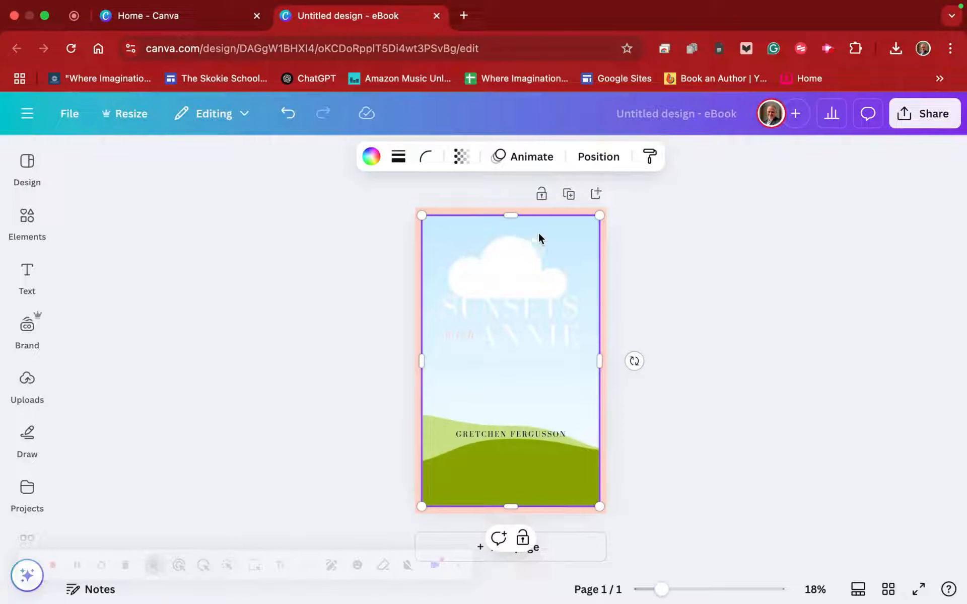
- Change the page background behind the frame to the grey-blue colour from the Carpe Diem Press brand palette
click(570, 208)
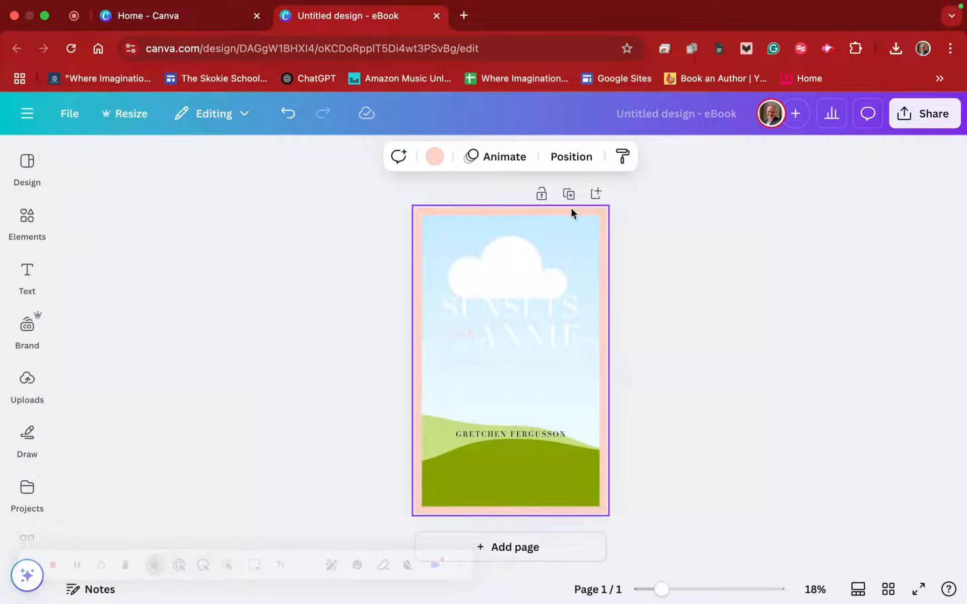
click(434, 156)
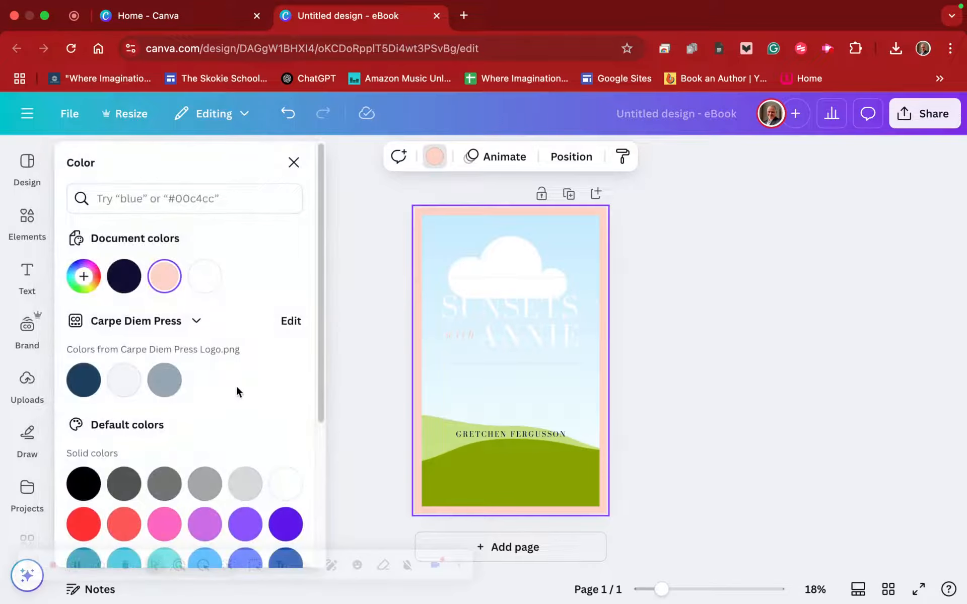
click(165, 379)
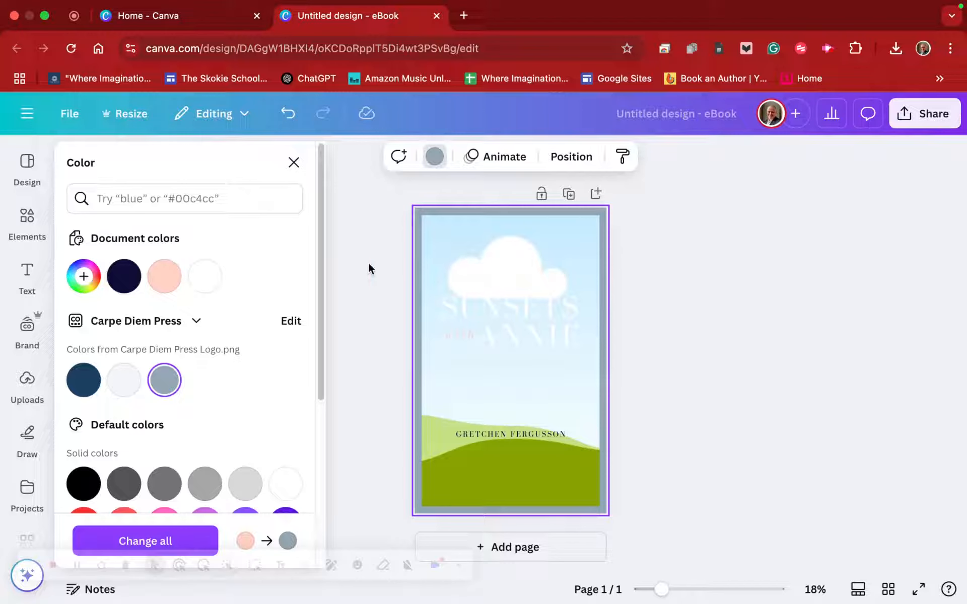
- Search the elements library for "dark forest" and show all of the matching photos
click(23, 217)
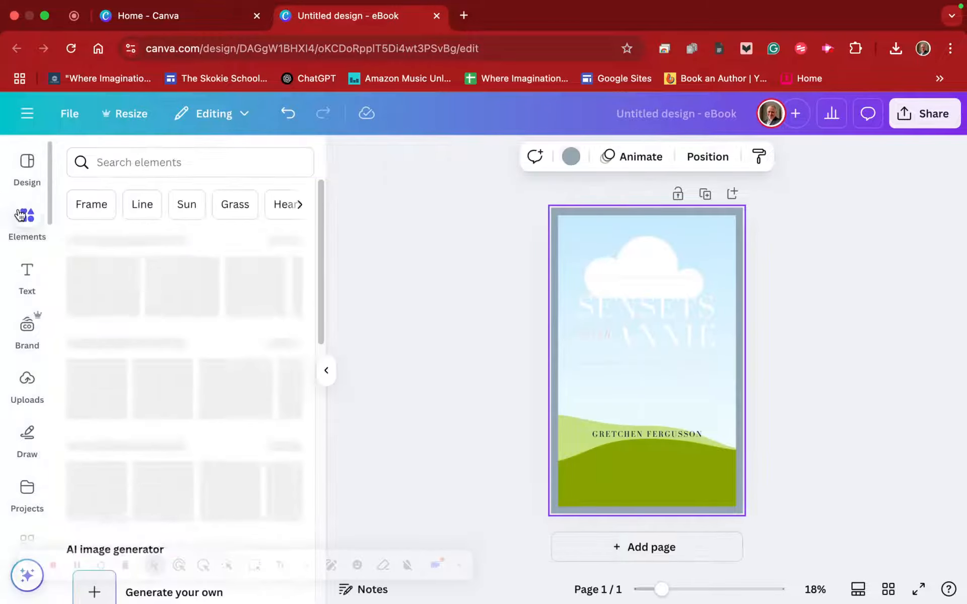
click(123, 164)
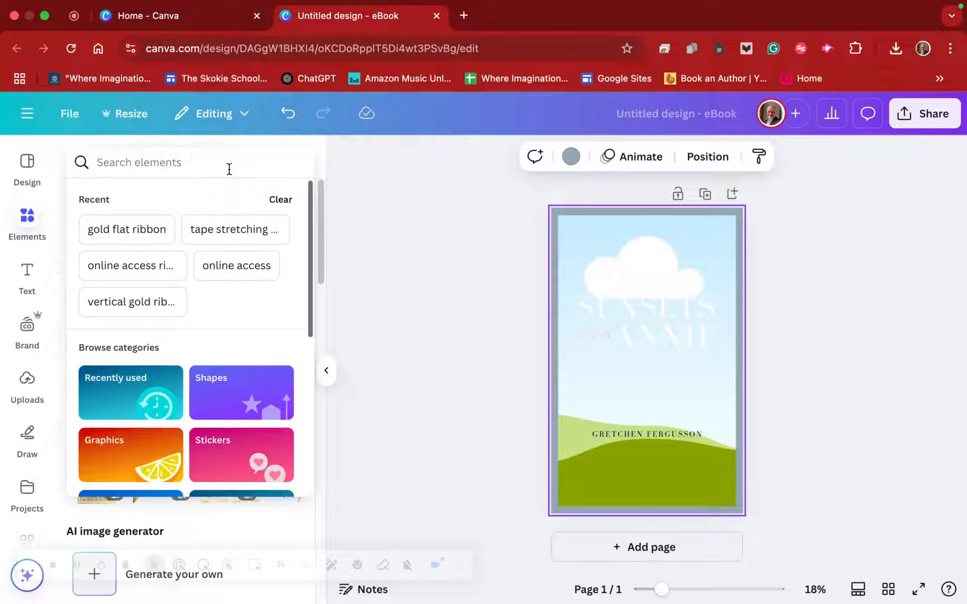
text(dark forest)
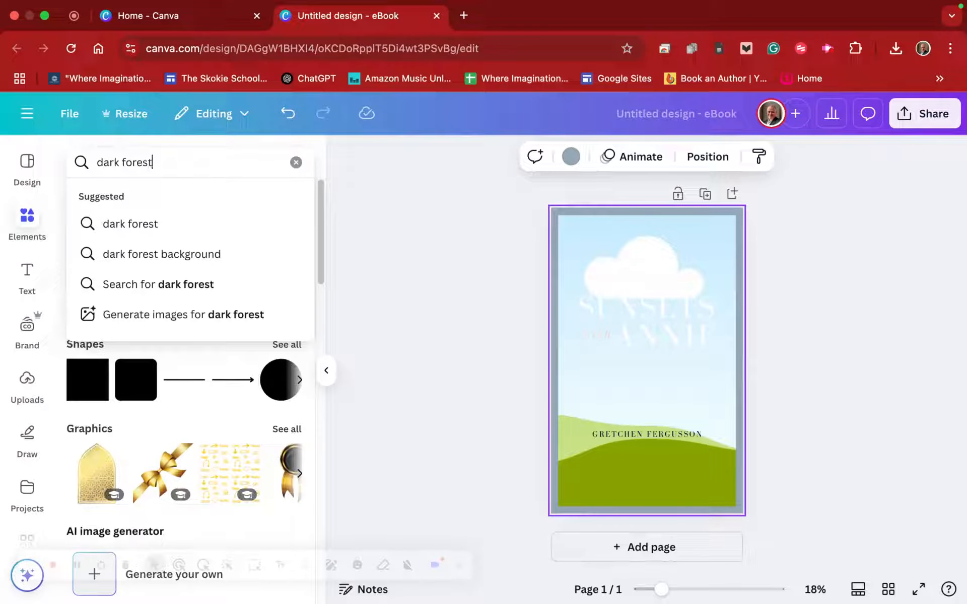
key(Return)
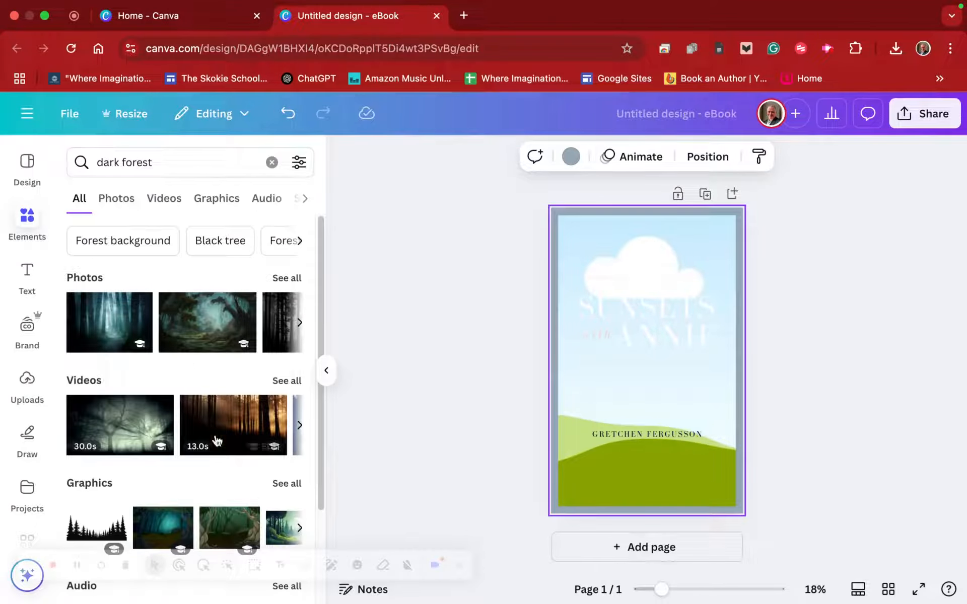
scroll(195, 443, down, 2)
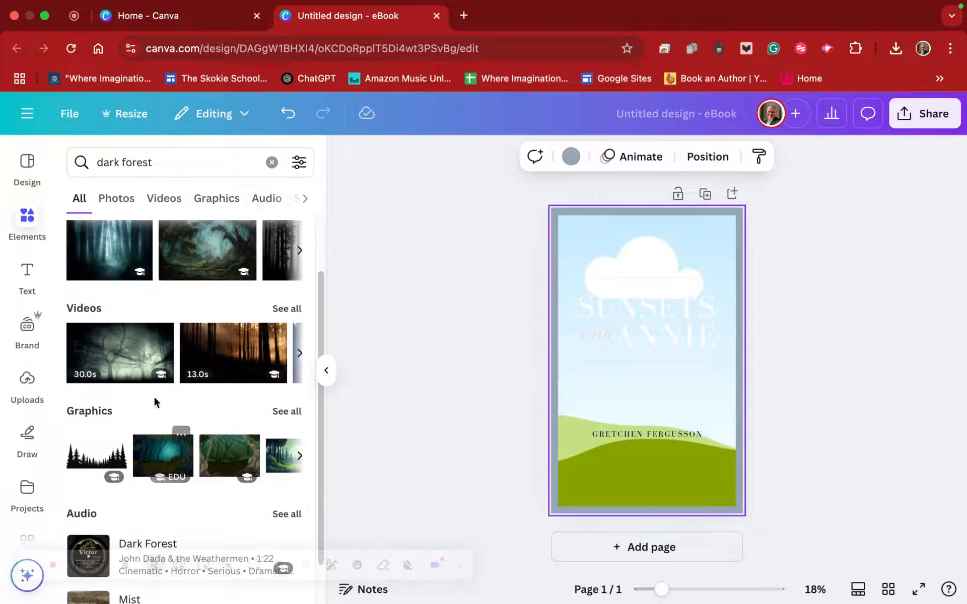
scroll(159, 358, up, 2)
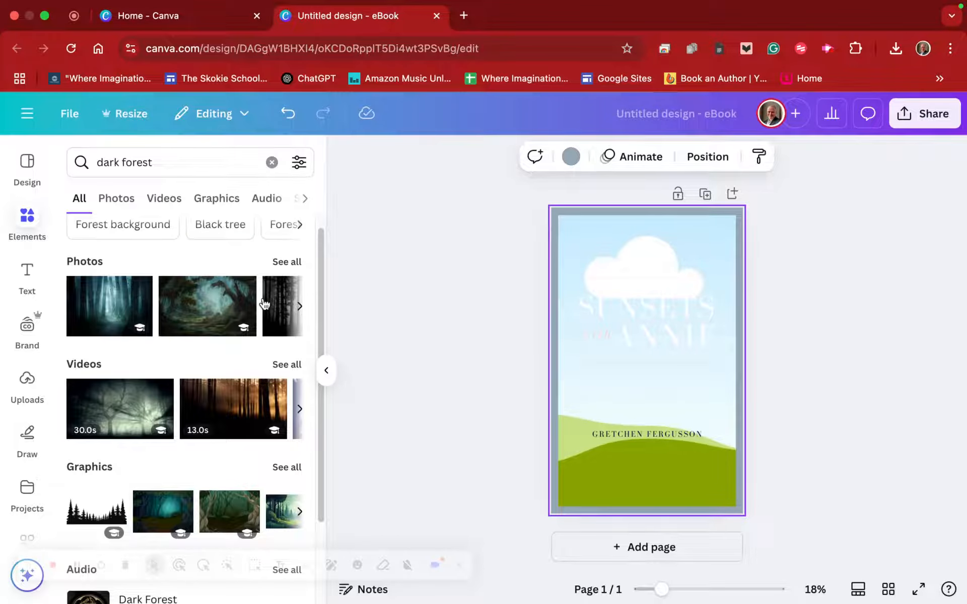
click(283, 261)
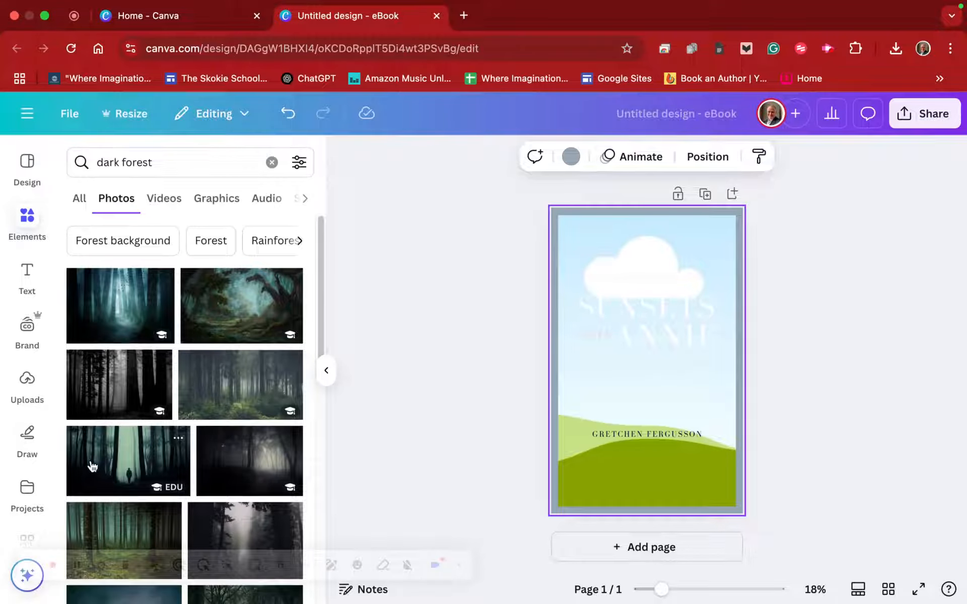
- Try the lone-figure forest photo in the cover frame, and replace it with the misty green forest photo
drag(101, 462, 591, 363)
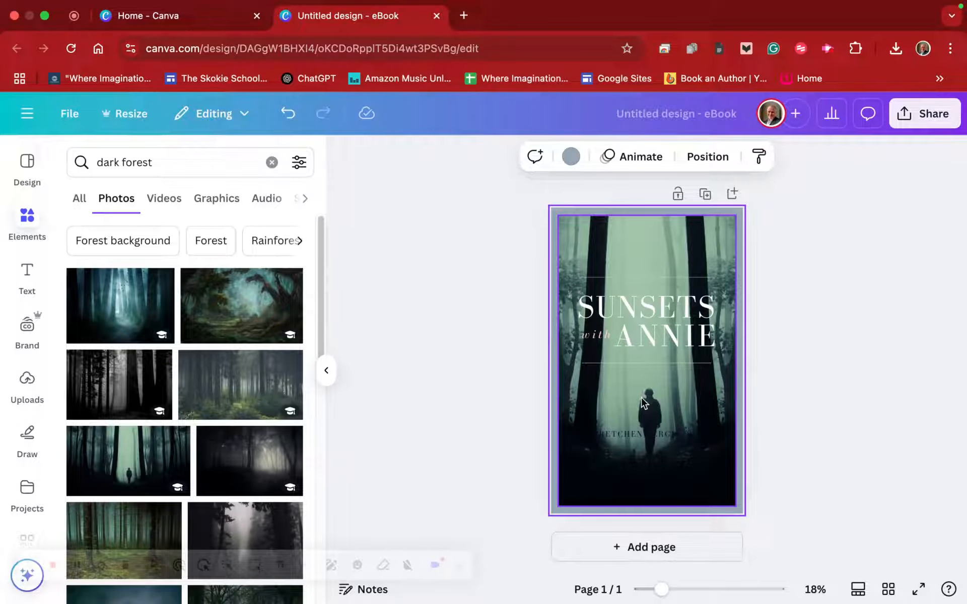
click(707, 395)
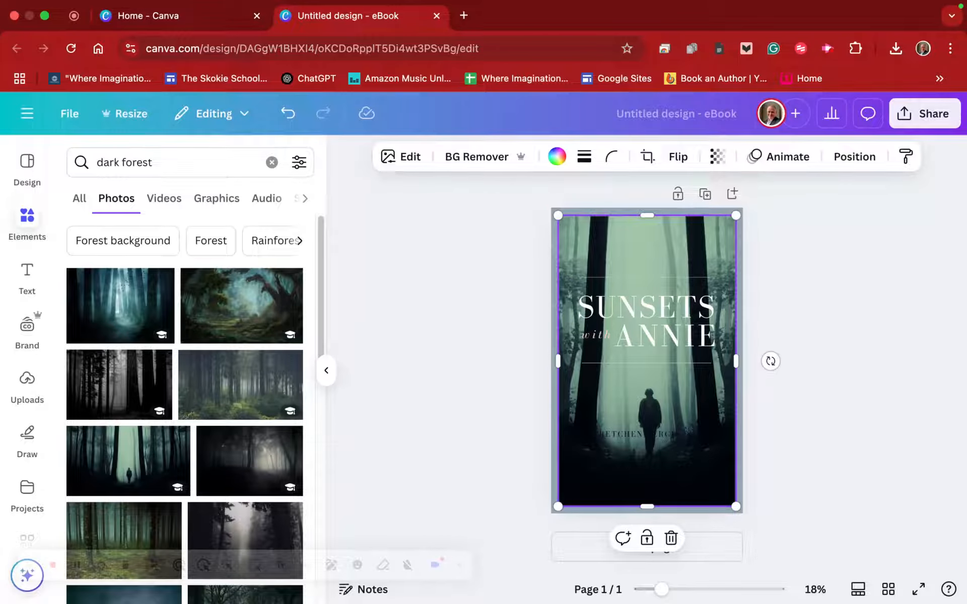
click(671, 538)
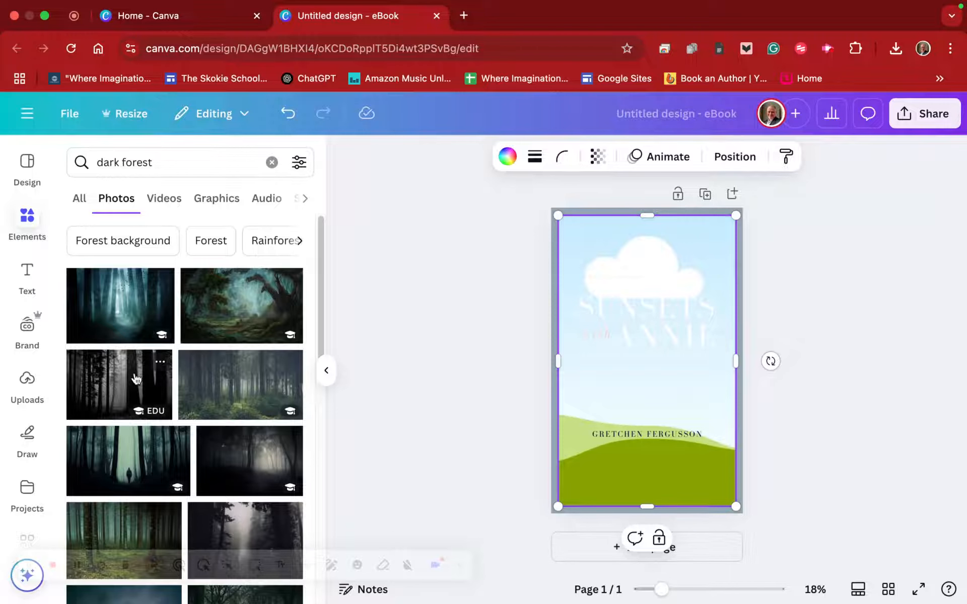
drag(234, 385, 645, 389)
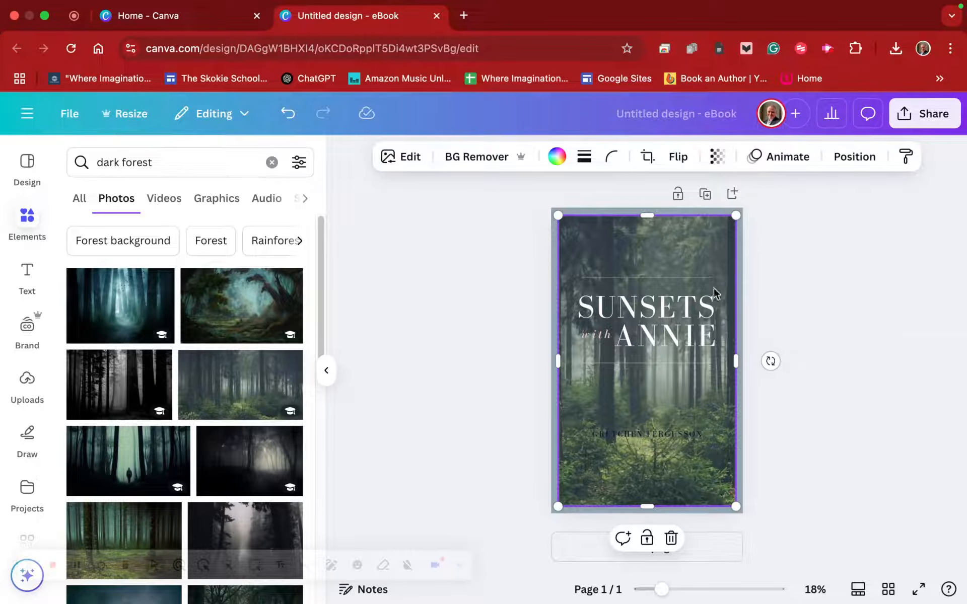
- Replace the title word "SUNSETS" on the cover with "HATCHET"
click(624, 315)
double_click(625, 316)
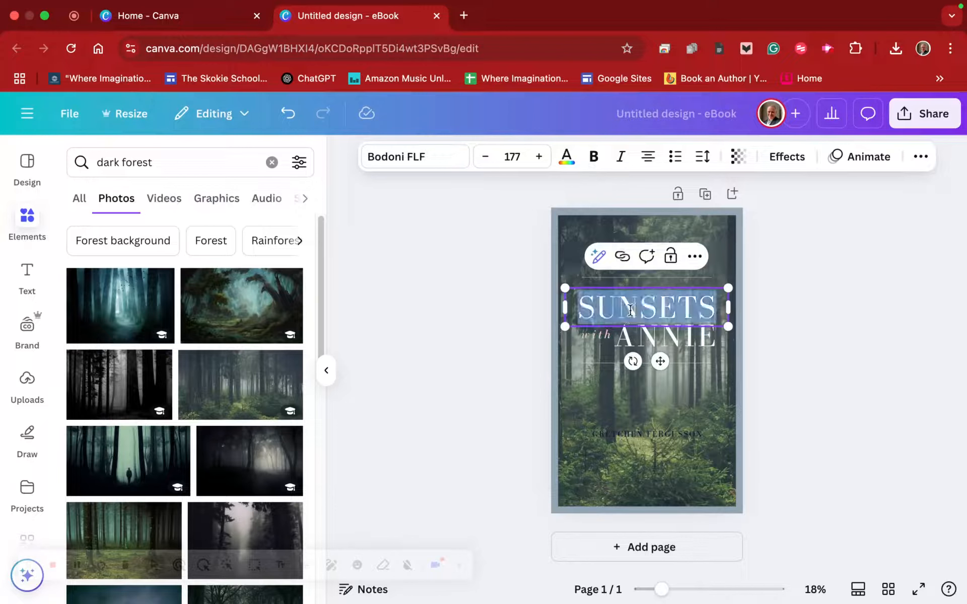
click(604, 313)
drag(582, 307, 597, 305)
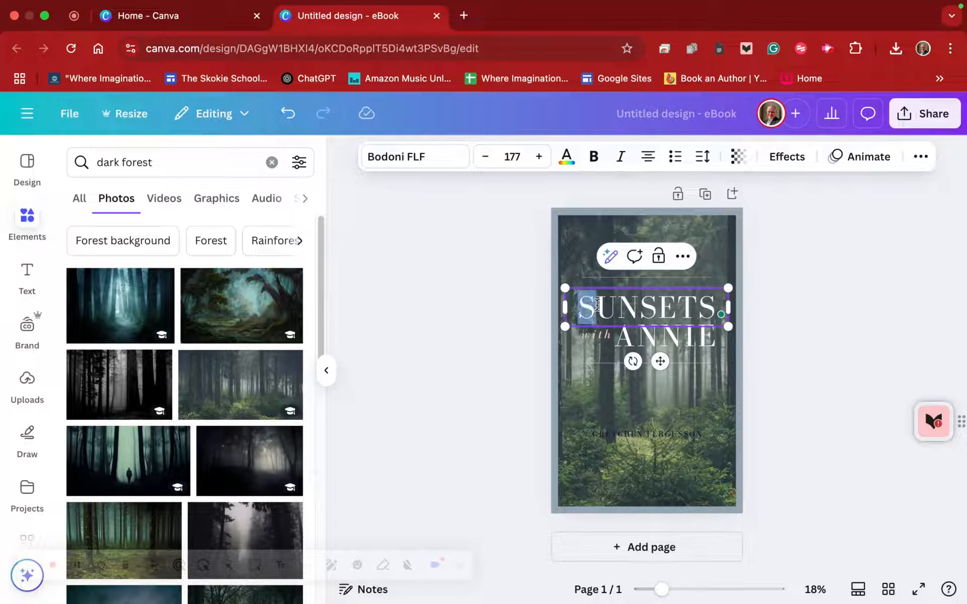
key(super+a)
text(HA)
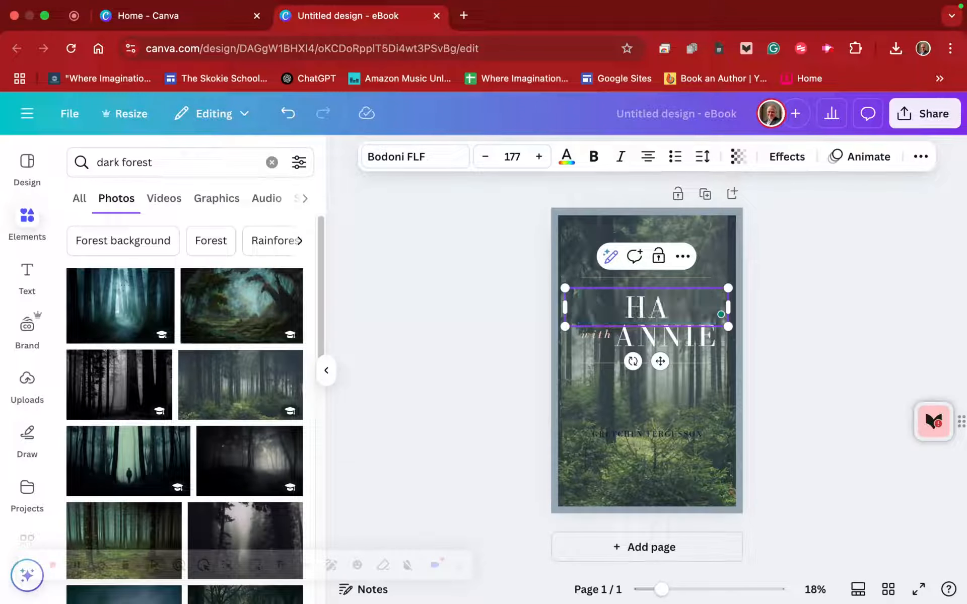
text(TCHET)
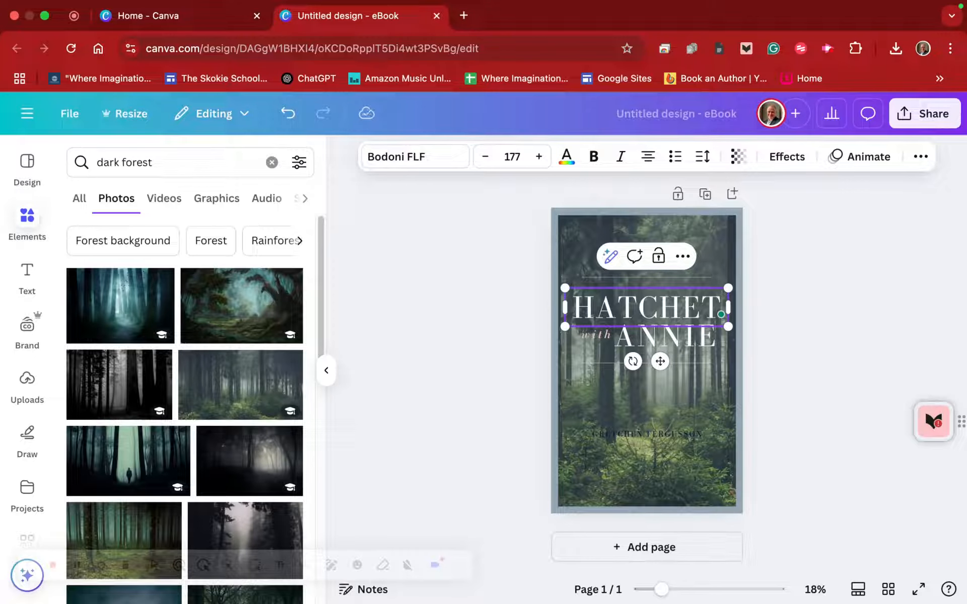
- Delete the leftover words "with" and "ANNIE" and the two thin horizontal lines around the title
click(595, 336)
key(Delete)
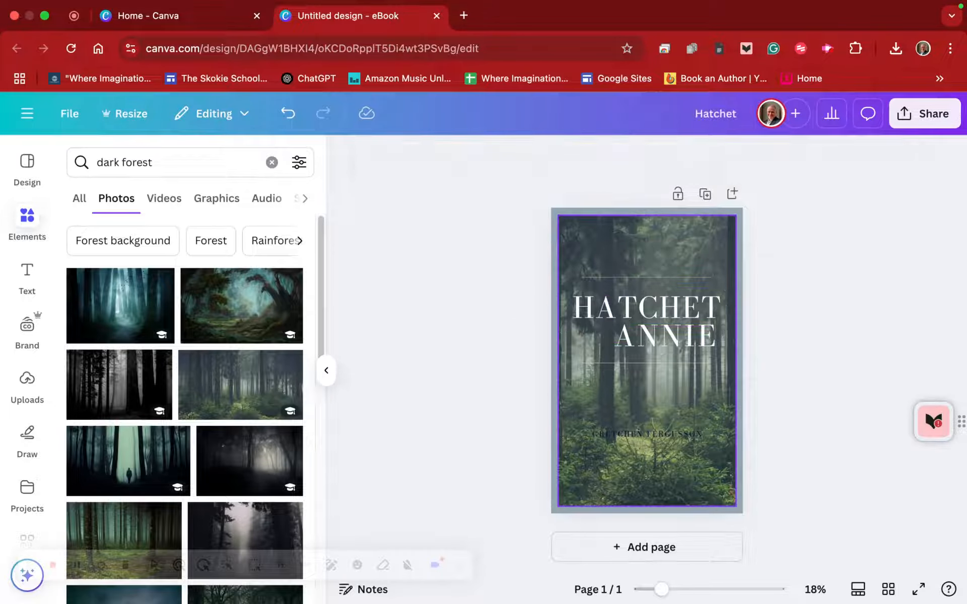
click(662, 334)
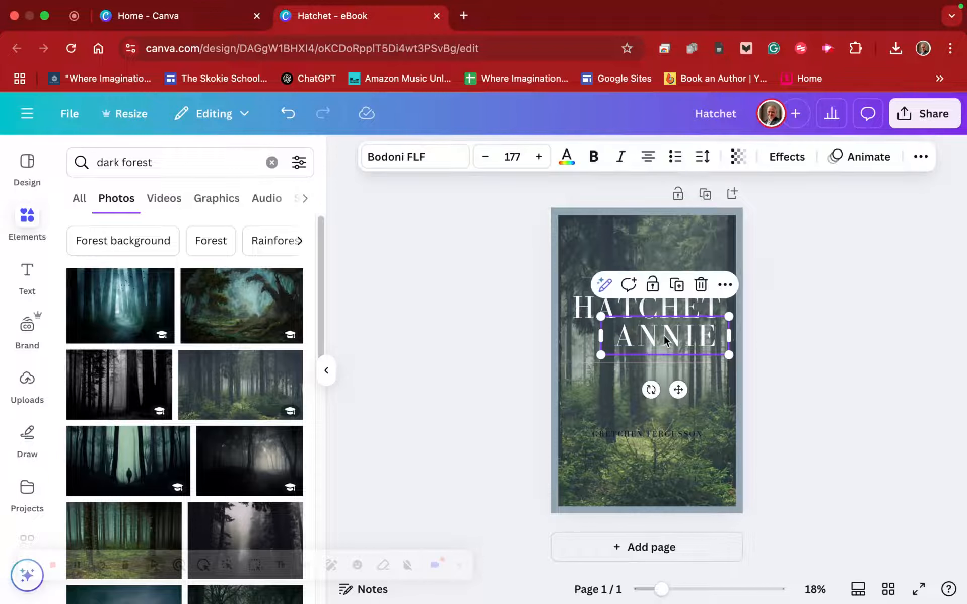
key(Delete)
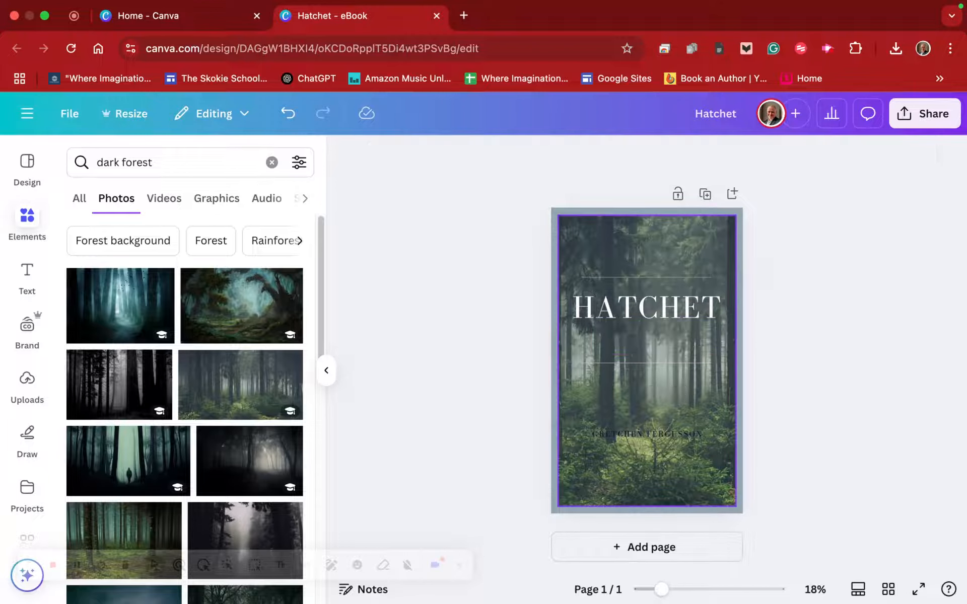
click(653, 361)
key(Delete)
click(661, 281)
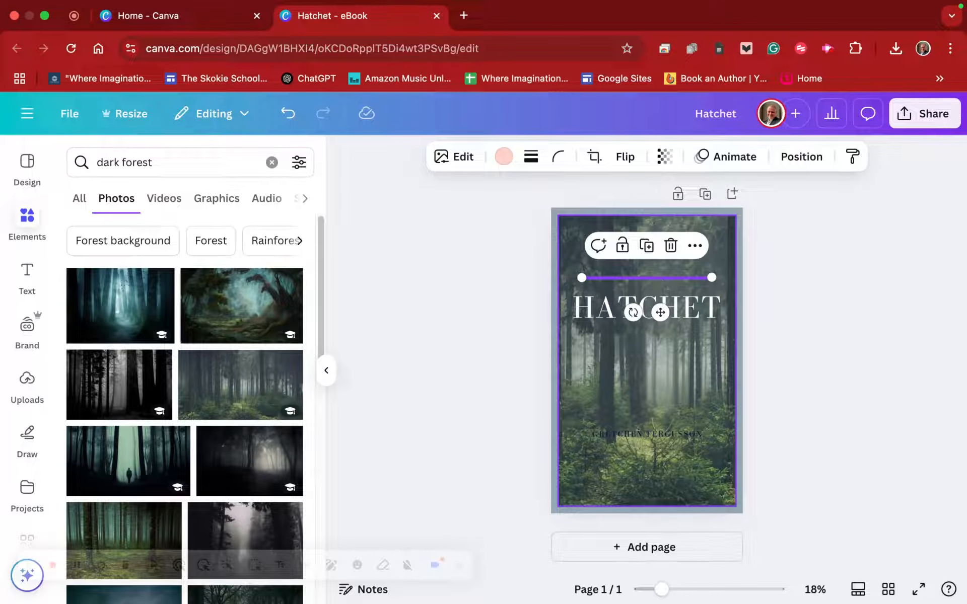
key(Delete)
- Replace the template's author line with "GARY PAULSEN" and colour the text white
double_click(648, 437)
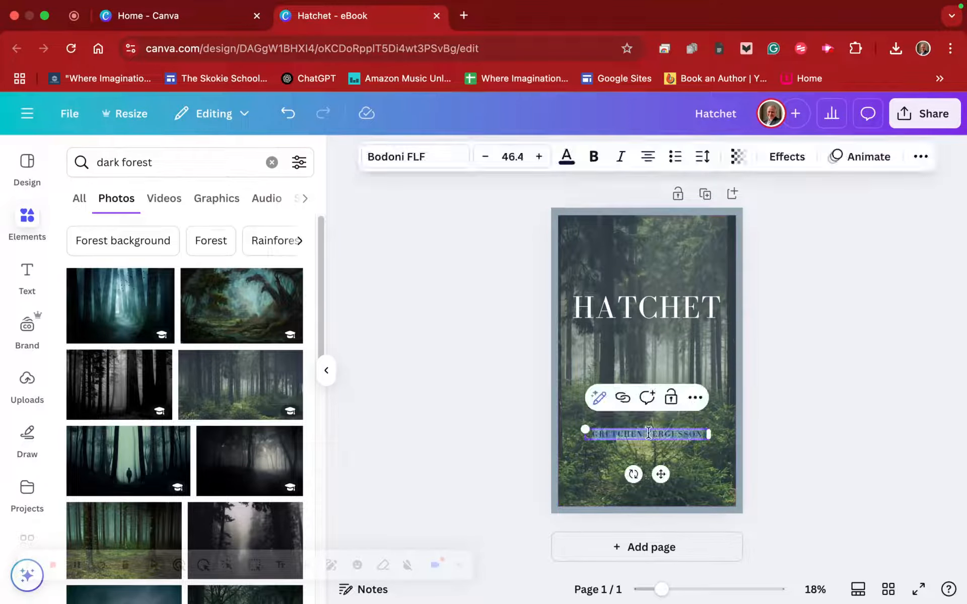
key(BackSpace)
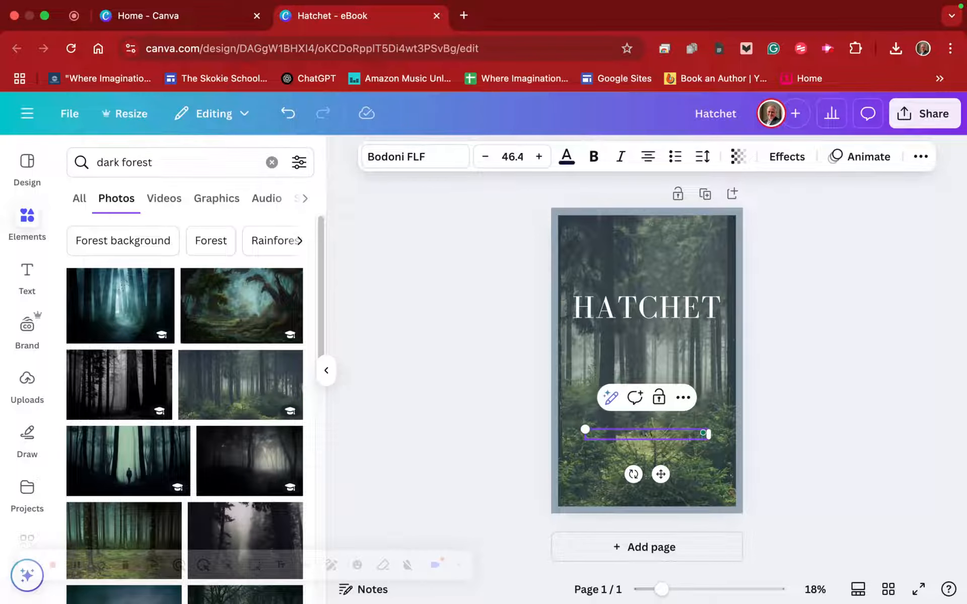
text(GARY PAULSEN)
drag(683, 435, 576, 434)
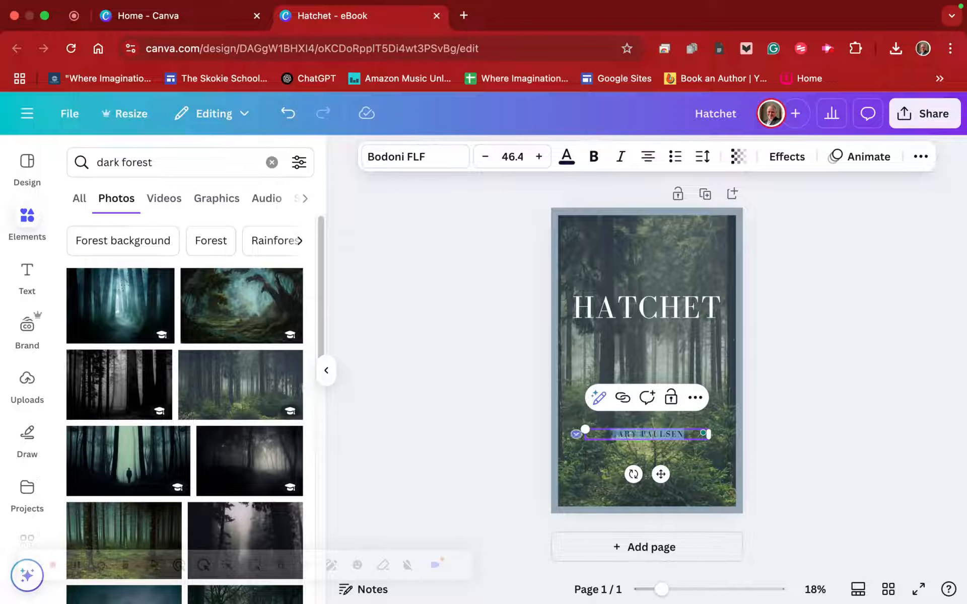
click(566, 156)
click(211, 270)
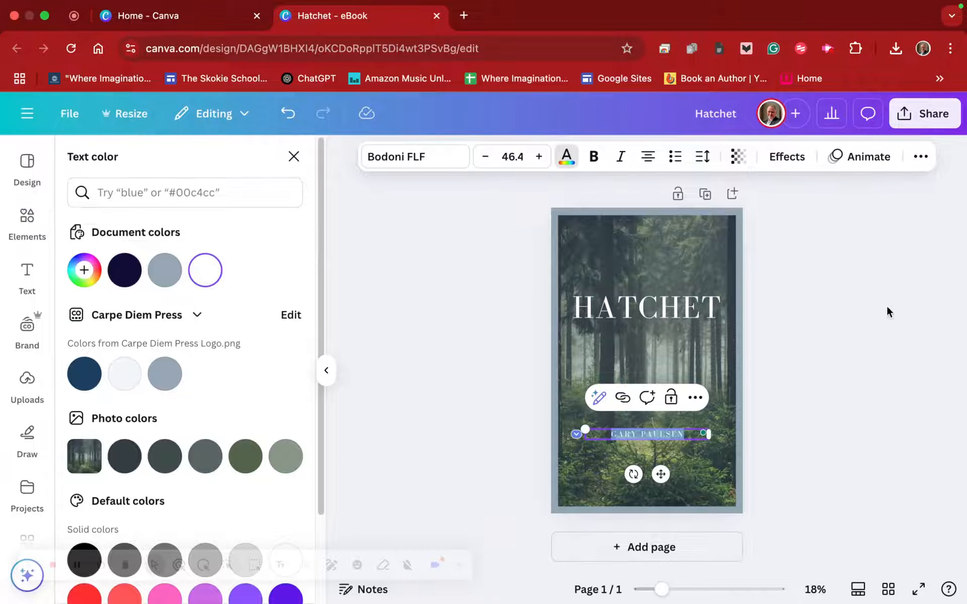
- Increase the author name's font size to 80.4 and widen its text box so it fits on one line
click(539, 157)
click(539, 157)
click(539, 157)
drag(538, 158, 538, 159)
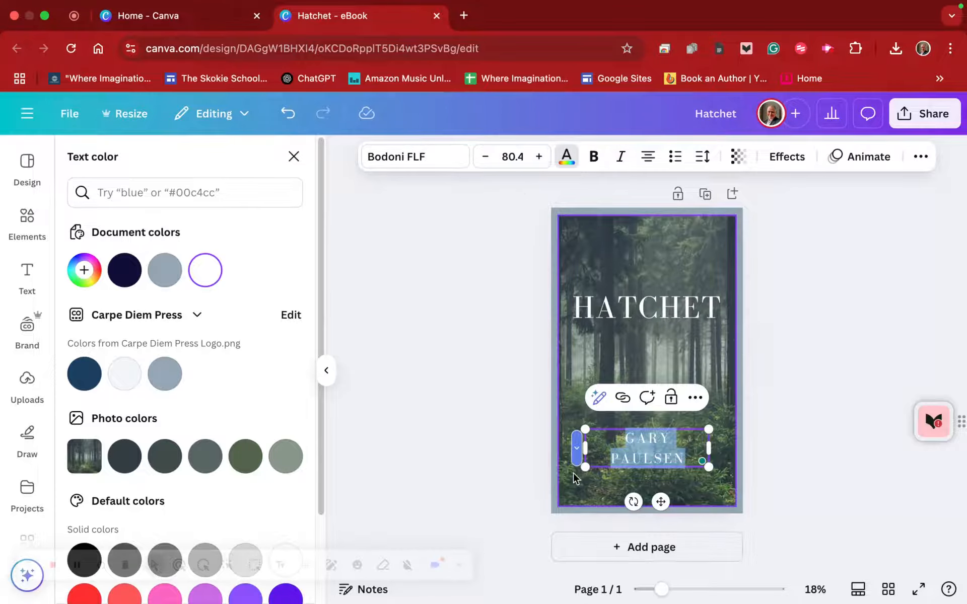
mouse_move(584, 448)
mouse_down()
mouse_move(573, 452)
mouse_move(572, 443)
mouse_up()
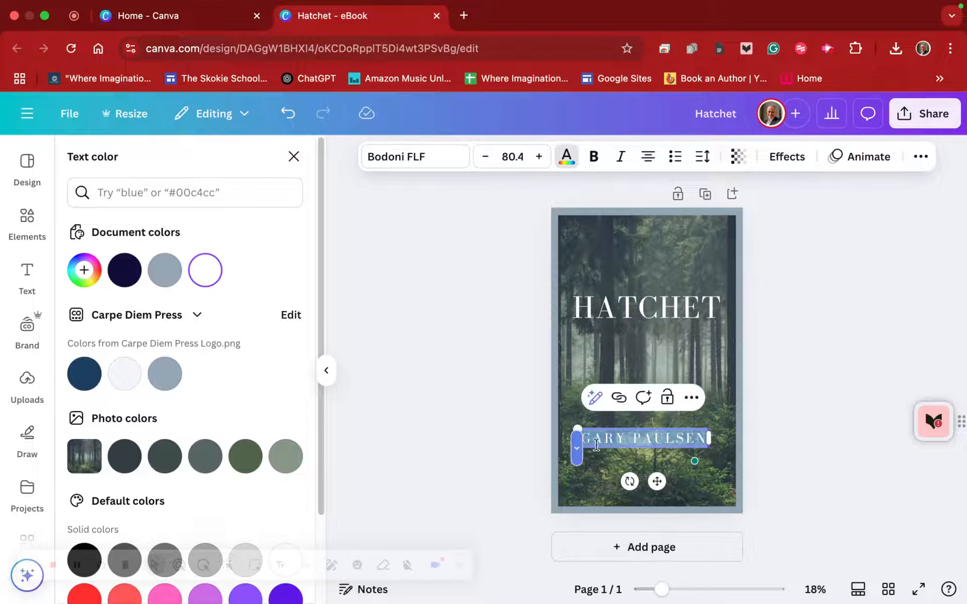
click(670, 434)
click(674, 455)
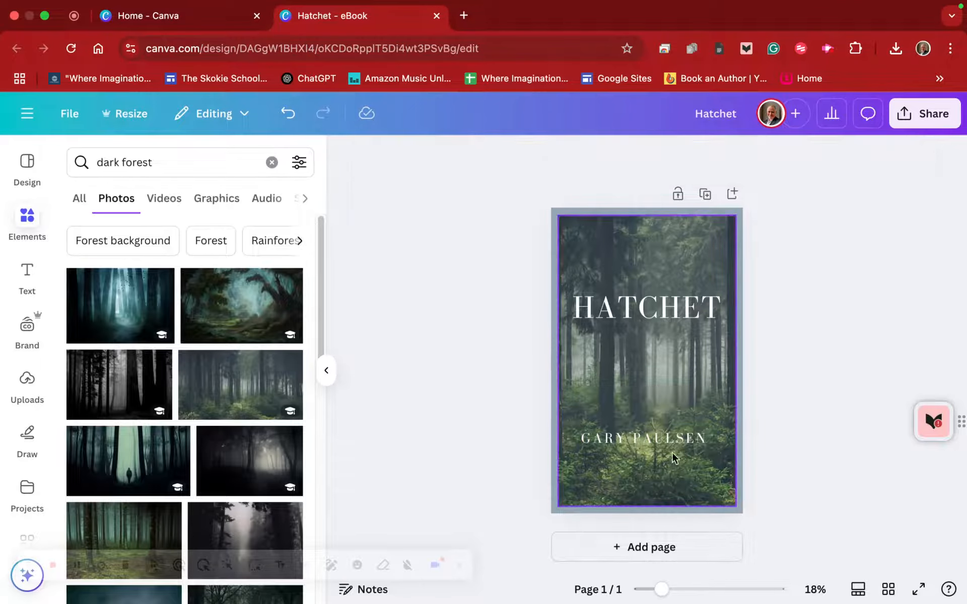
- Move the author name down to the cover's bottom edge, centred, and raise the title near the top of the photo
drag(654, 438, 656, 486)
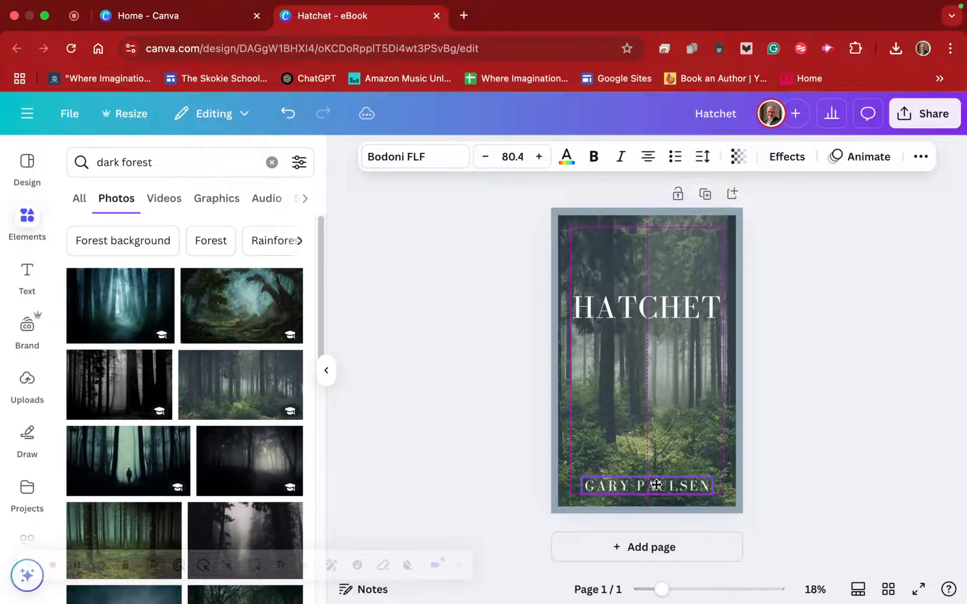
click(814, 341)
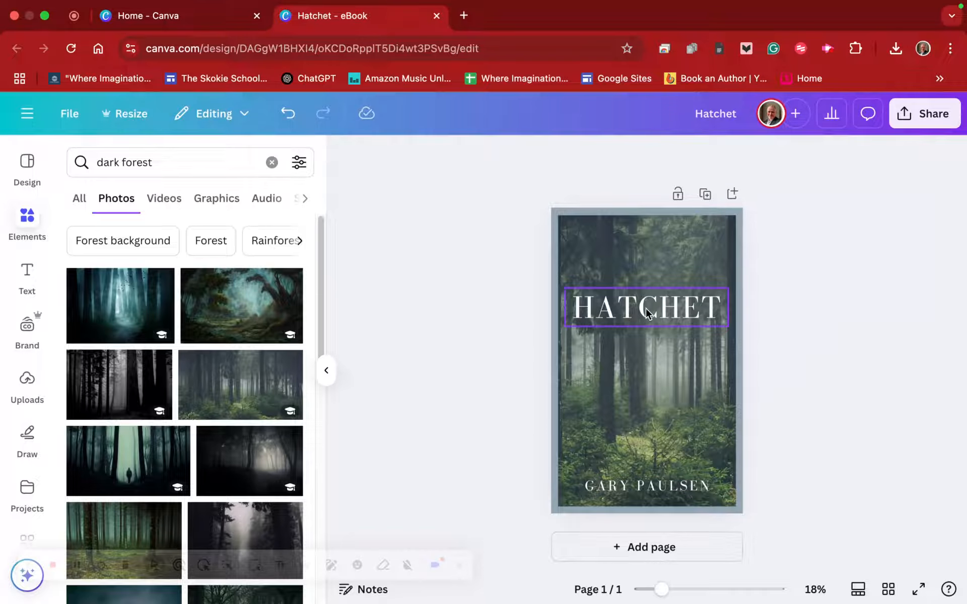
drag(650, 308, 648, 257)
click(822, 300)
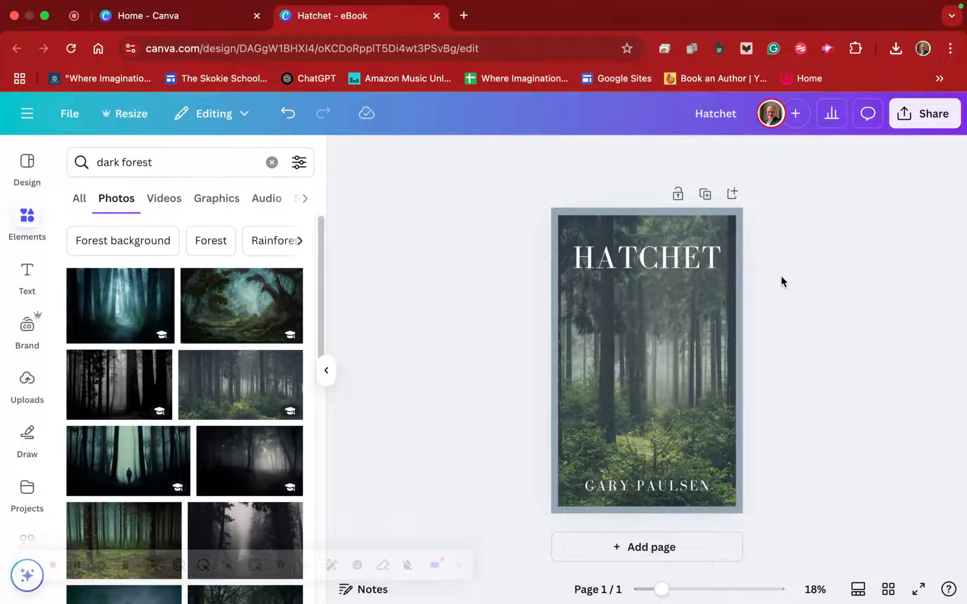
- Duplicate the cover page and delete the forest photo from the frame on the copy
click(705, 194)
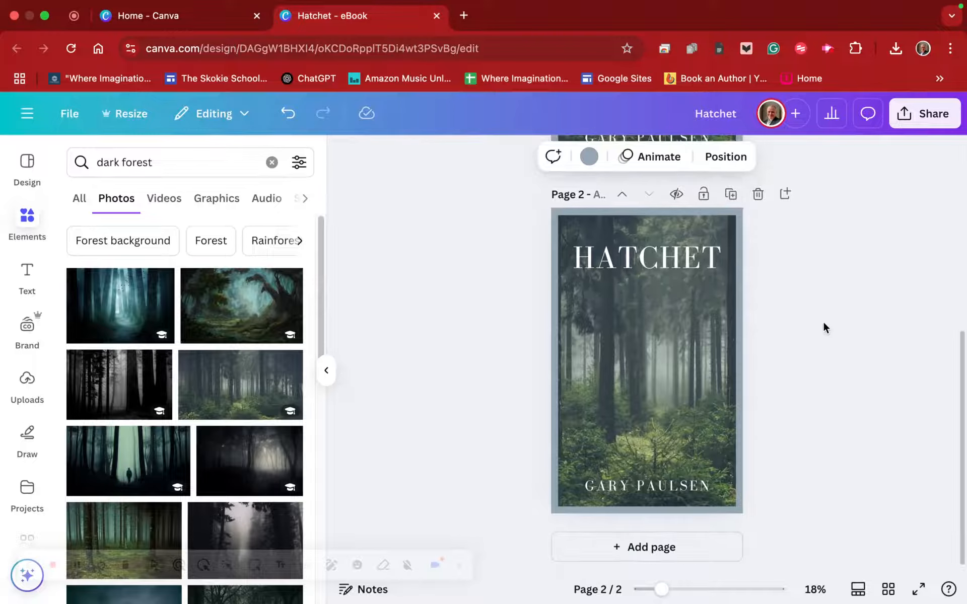
click(612, 359)
click(671, 539)
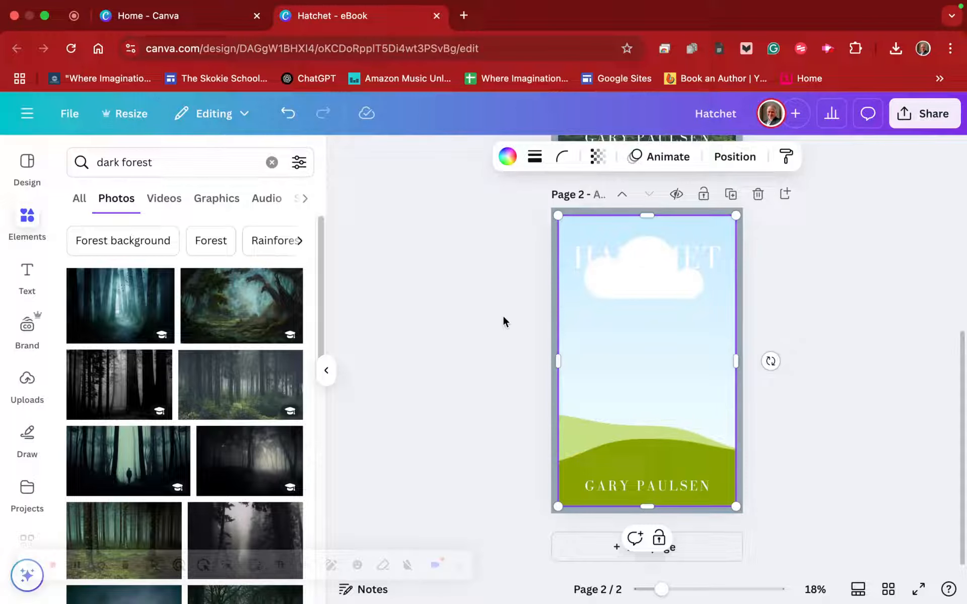
- Open the Magic Media image generator and set its image layout to Portrait
scroll(35, 357, down, 5)
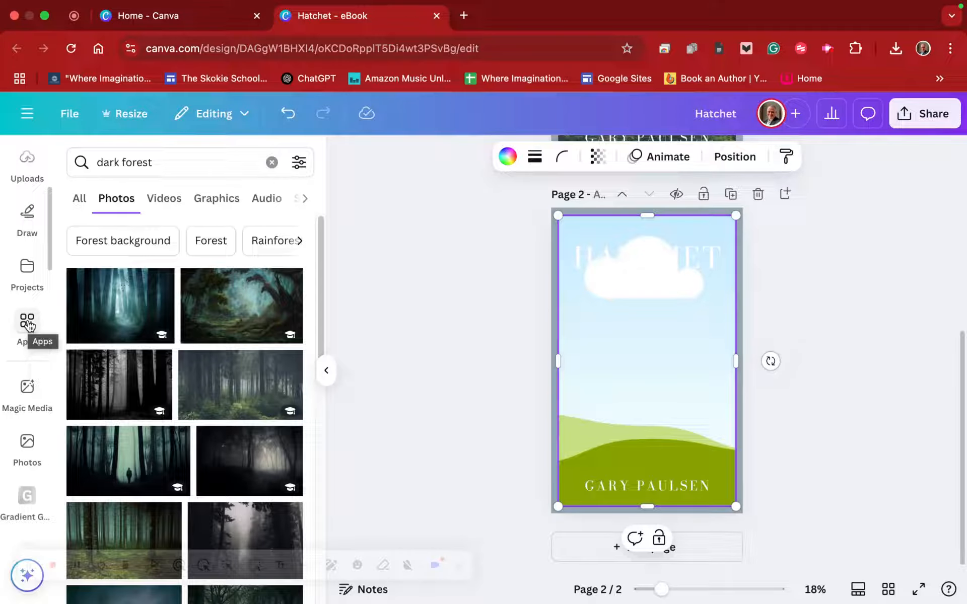
click(28, 388)
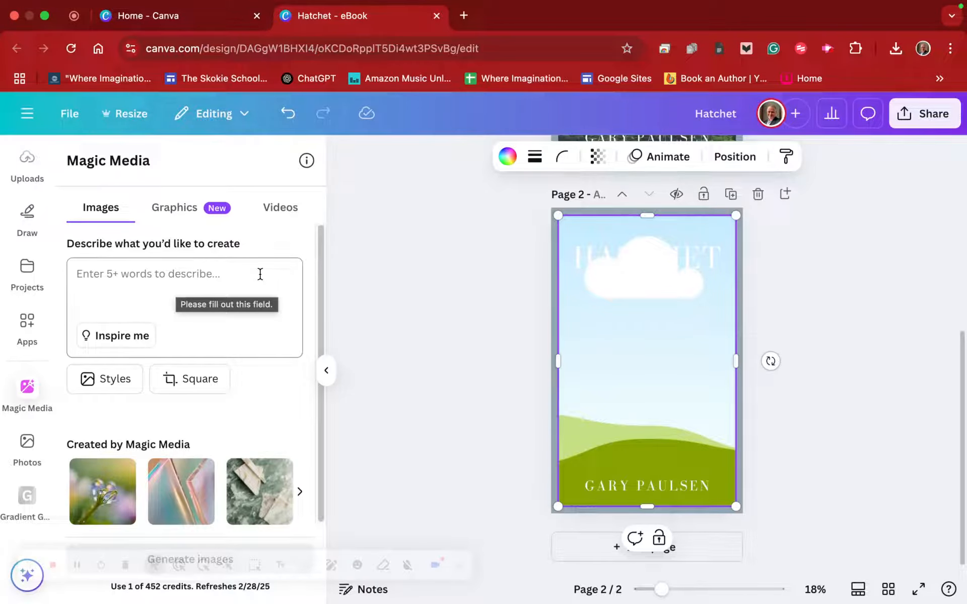
click(202, 380)
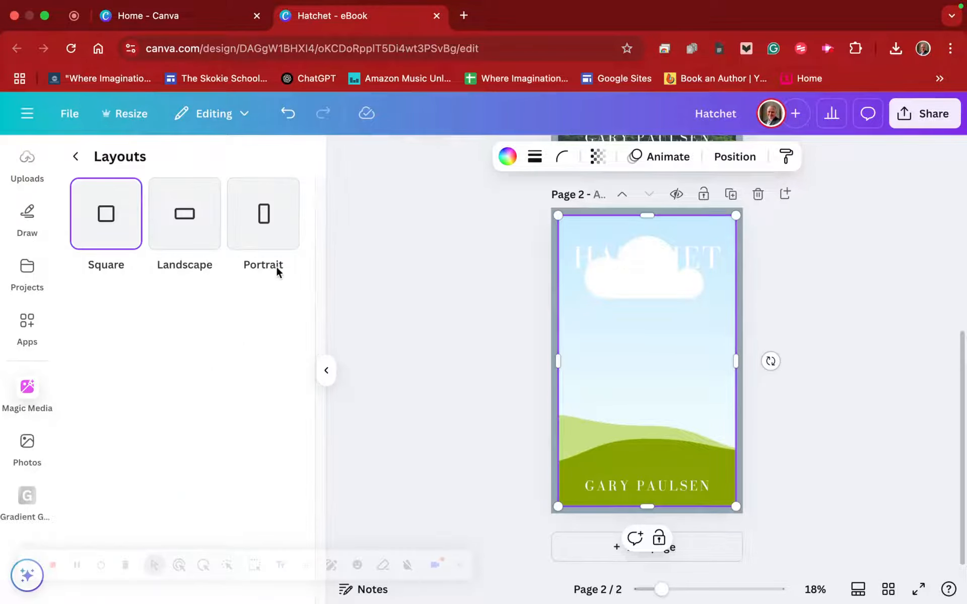
click(260, 235)
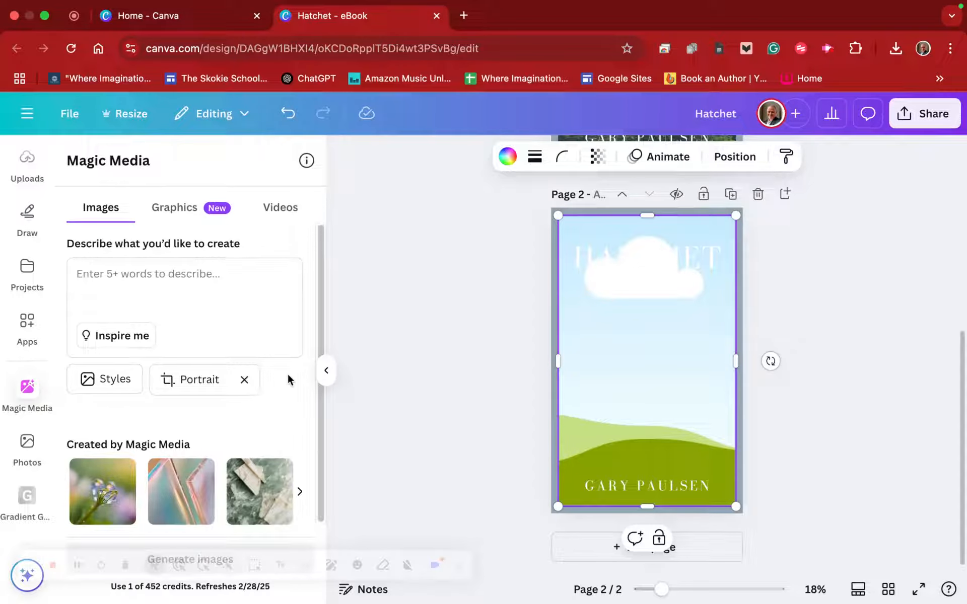
- Describe the image to generate as "dark Canadian woods, with thick undergrowth"
click(245, 269)
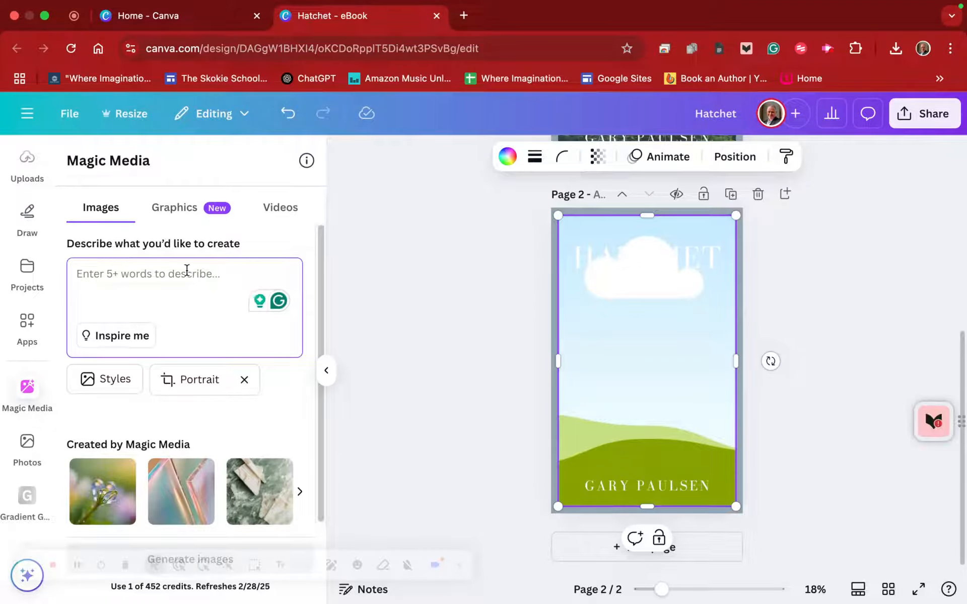
text(dark )
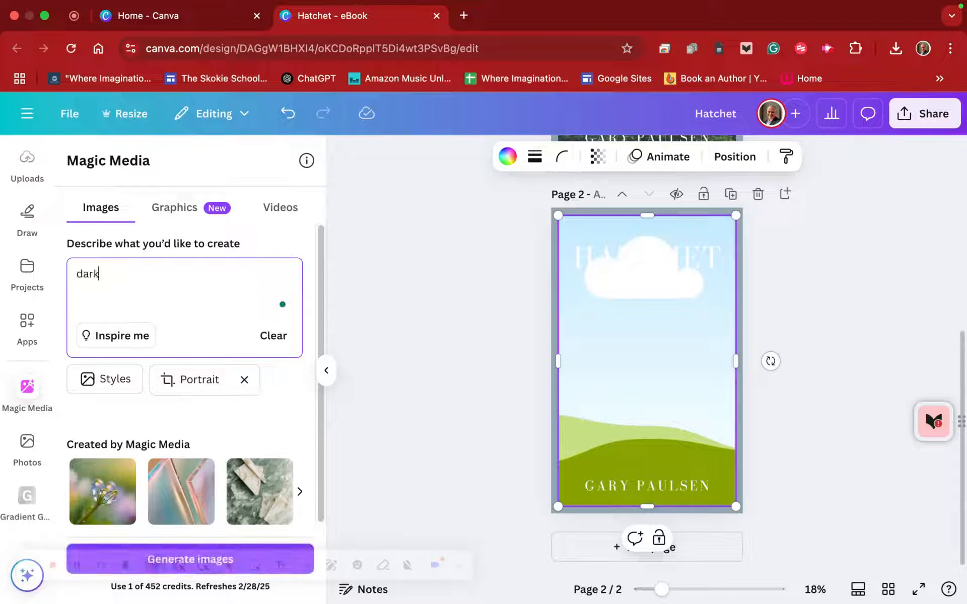
text(woods,)
key(BackSpace)
key(BackSpace)
key(BackSpace)
key(BackSpace)
key(BackSpace)
key(BackSpace)
text(Canadian )
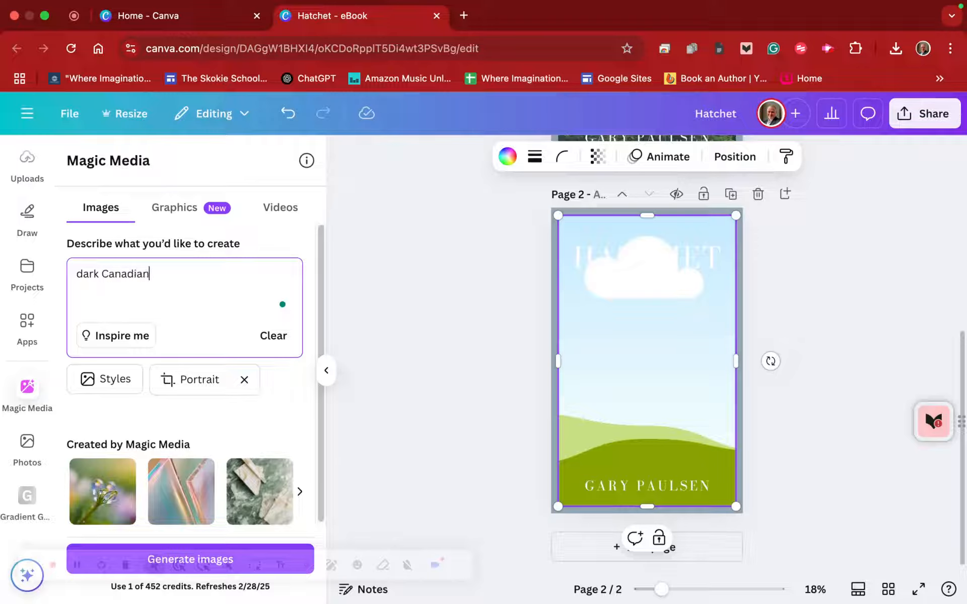
text(woods, with a path)
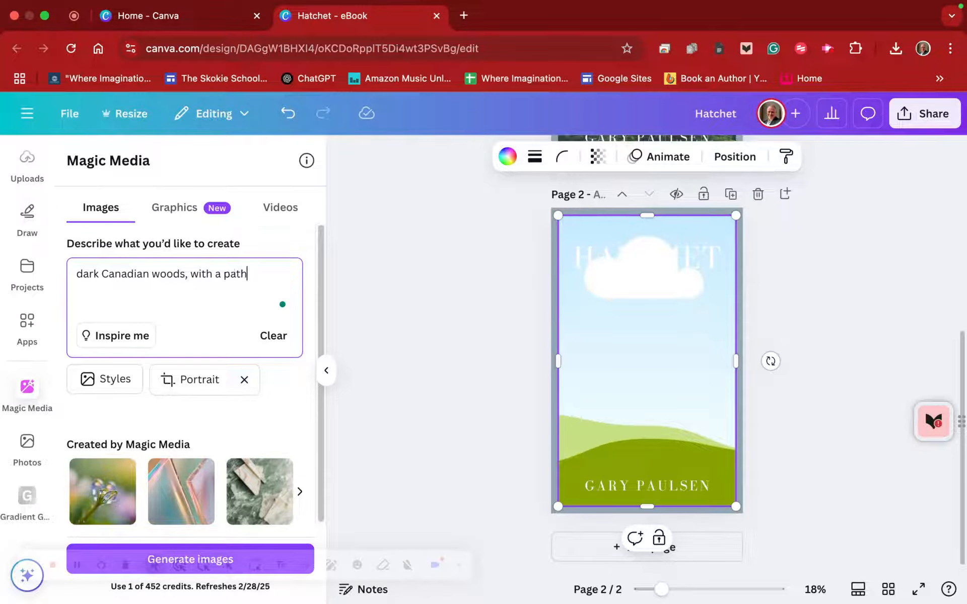
key(BackSpace)
key(BackSpace)
key(BackSpace)
key(BackSpace)
key(BackSpace)
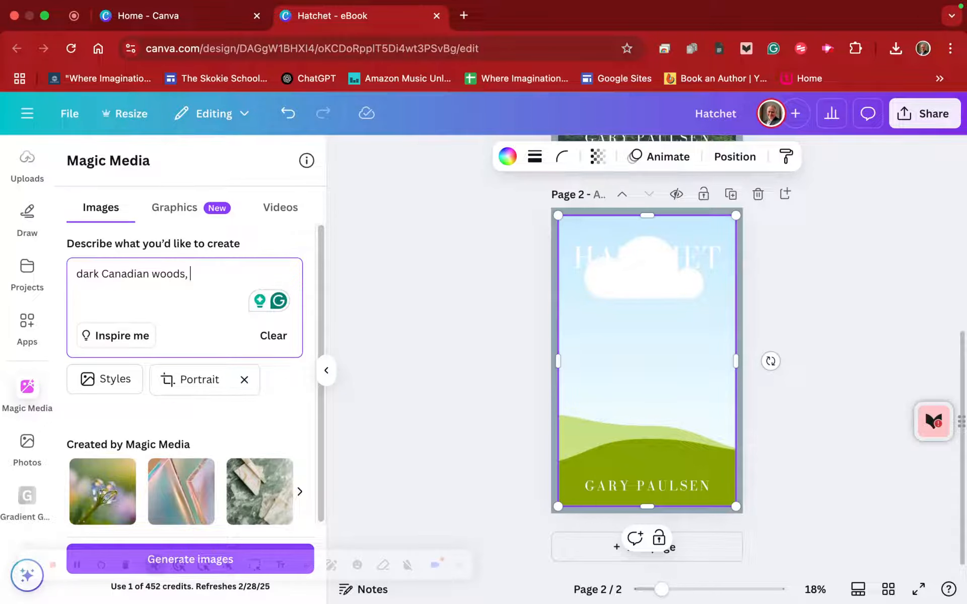
text(with thick u)
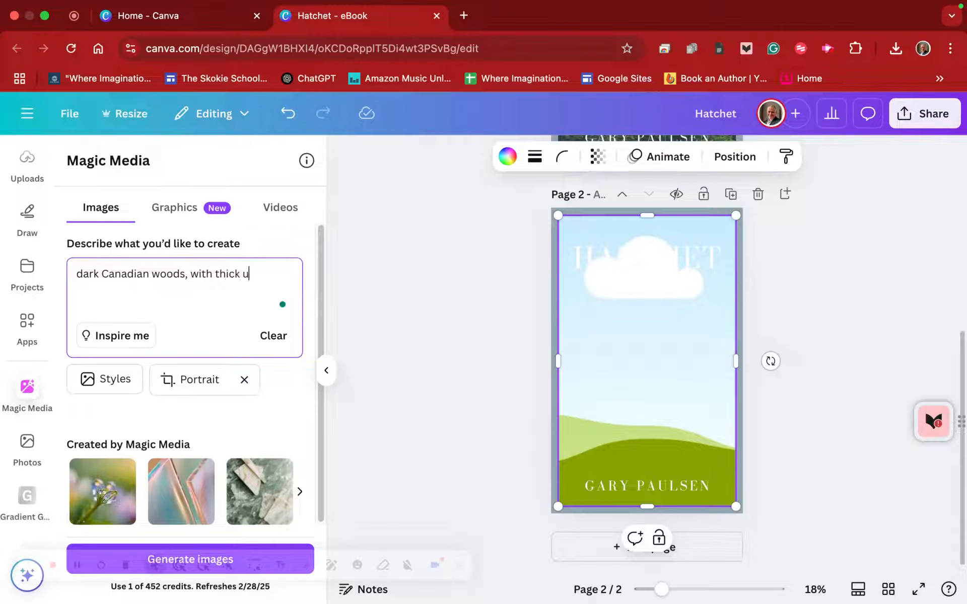
text(ndergrowth)
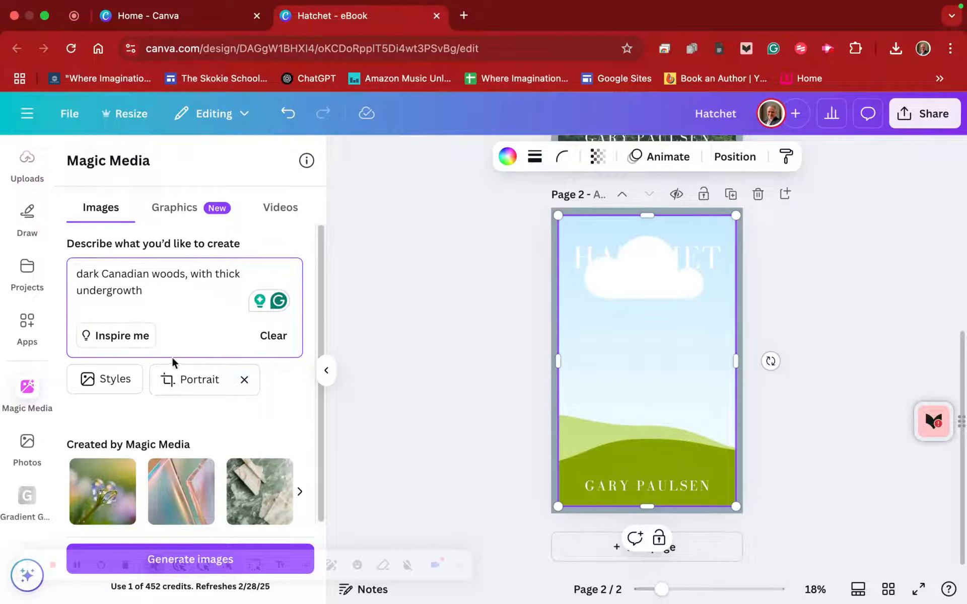
- Look through the image styles, choose the Moody photography style, and generate the images
click(116, 381)
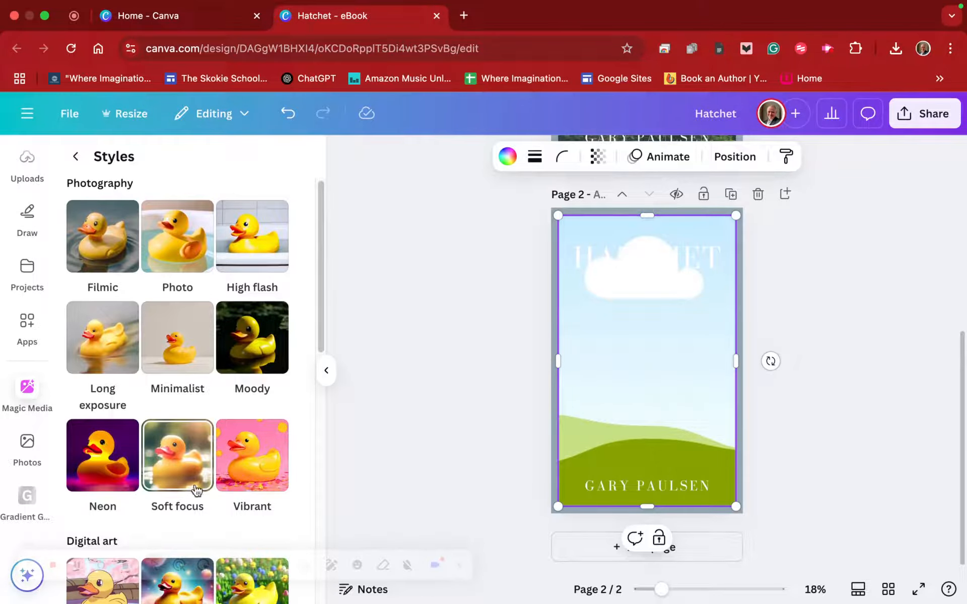
scroll(168, 482, down, 6)
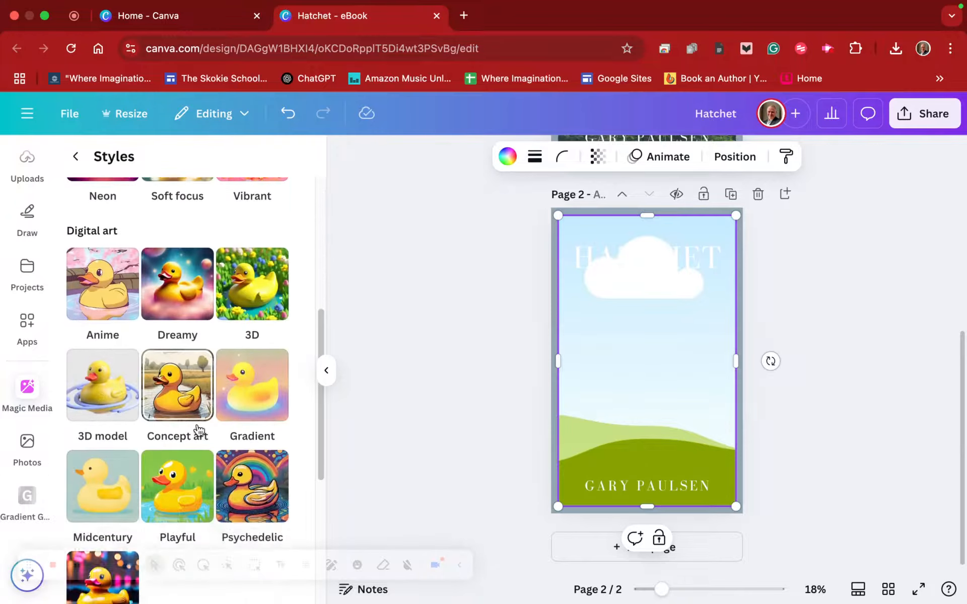
scroll(199, 431, down, 6)
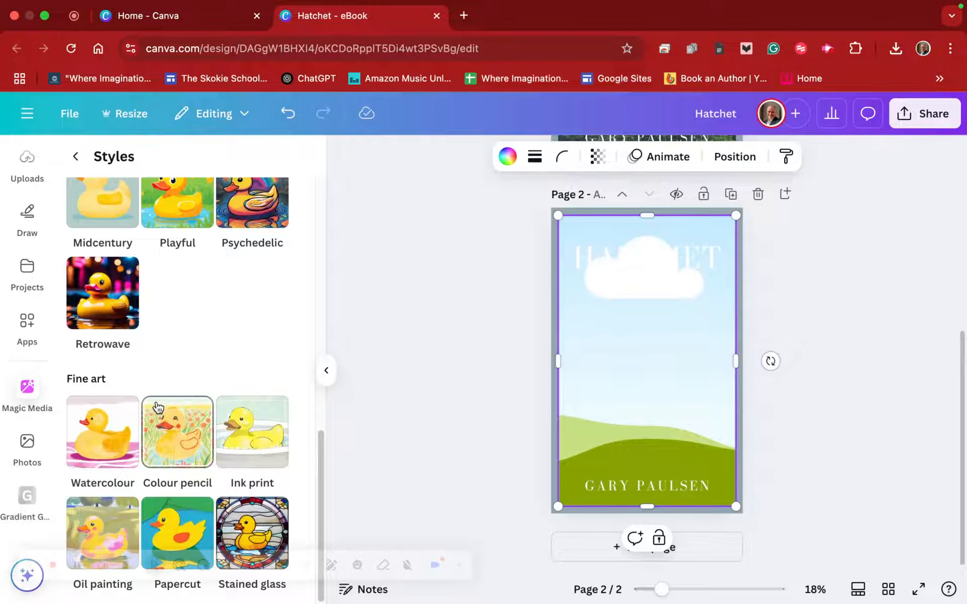
scroll(213, 370, up, 6)
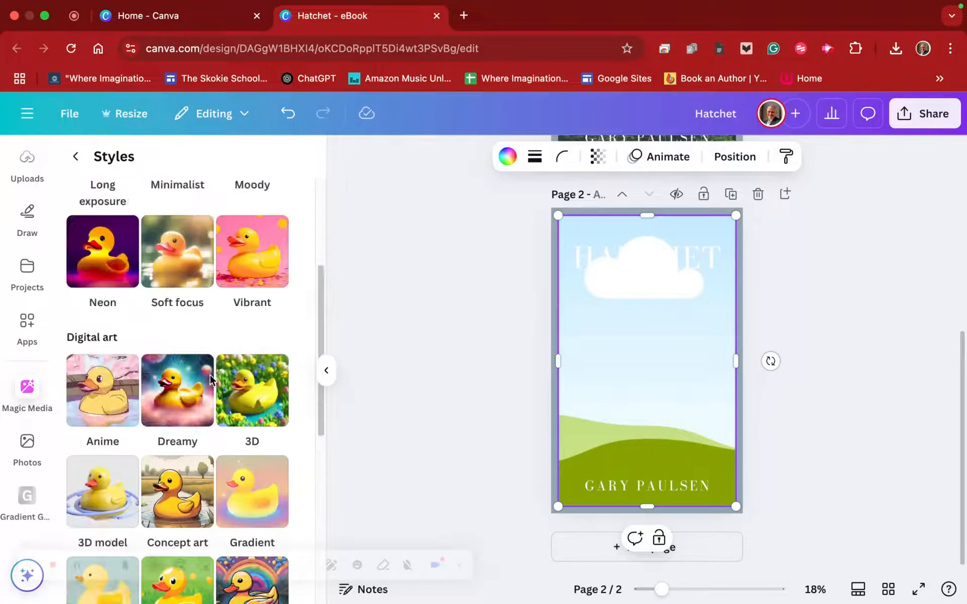
scroll(211, 379, up, 4)
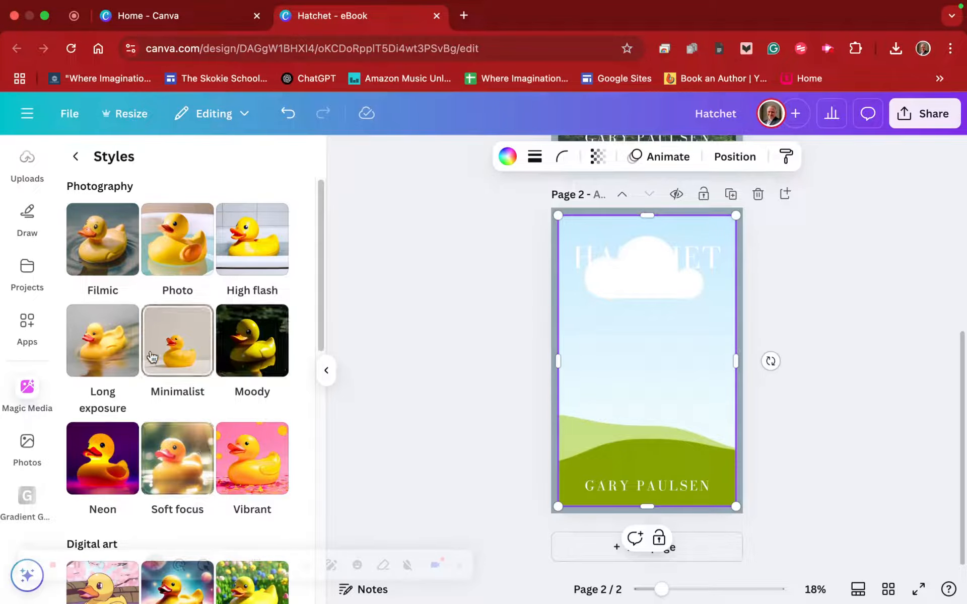
click(252, 350)
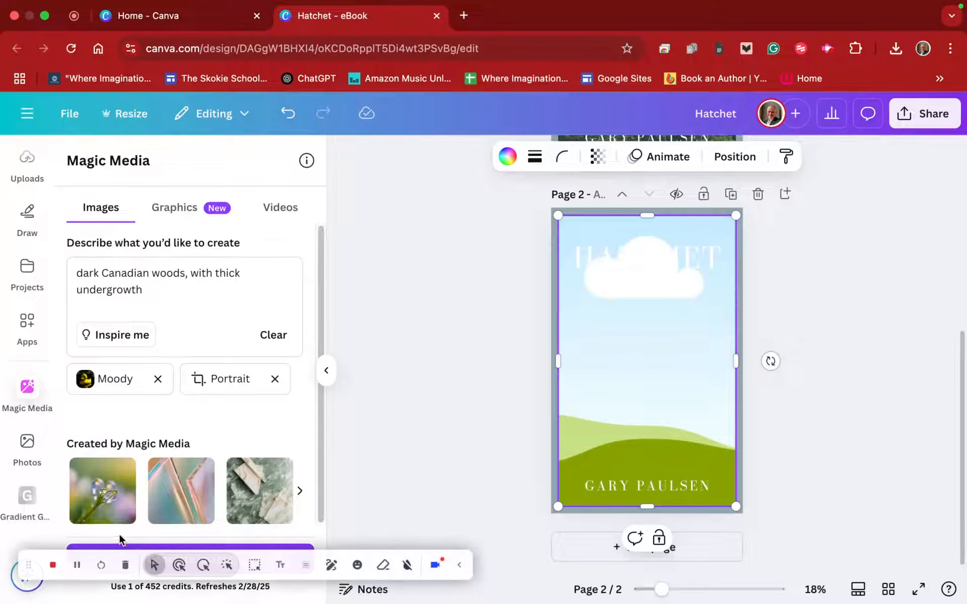
drag(35, 561, 425, 107)
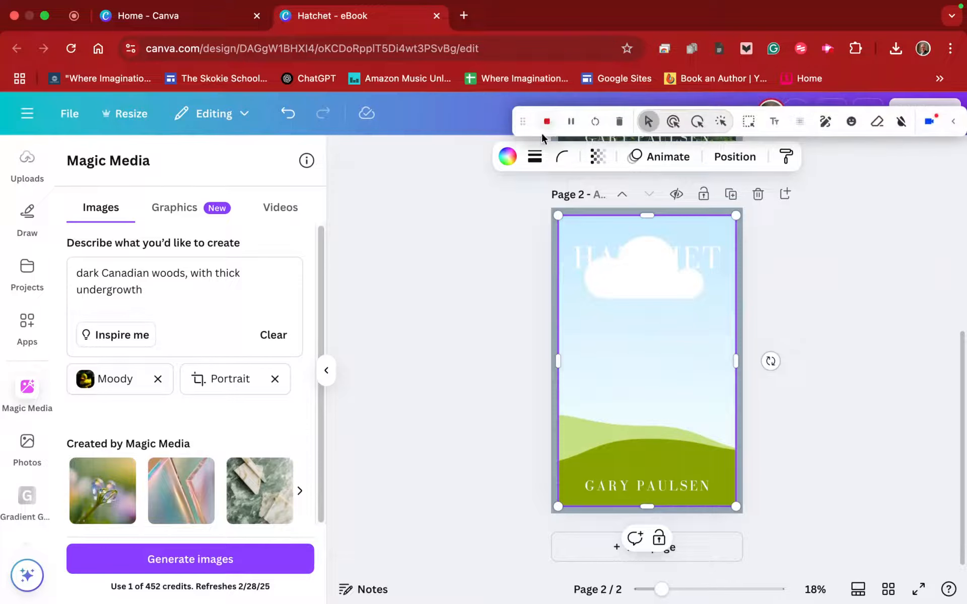
click(178, 573)
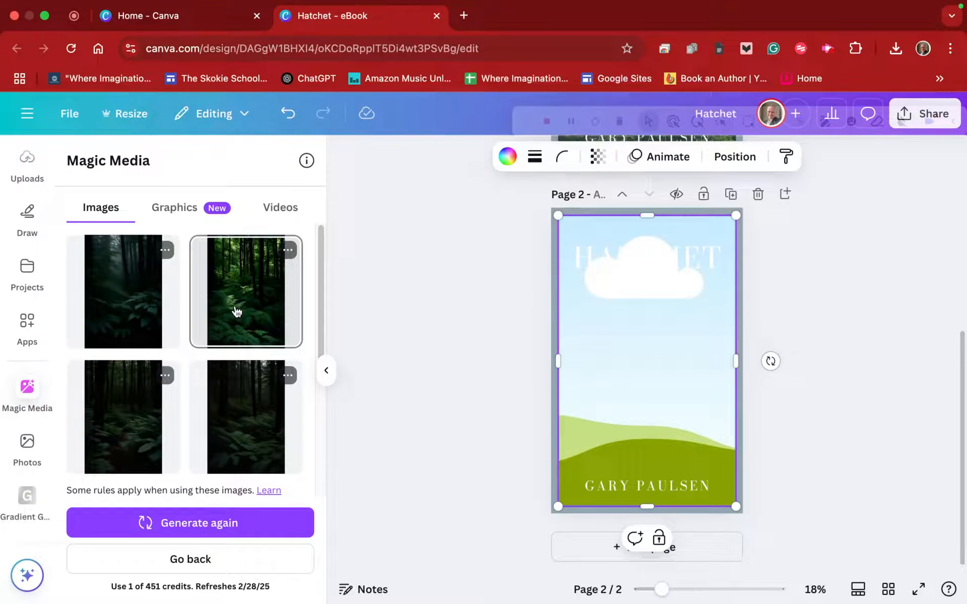
- Fill the page 2 frame with the brighter green fern forest image and generate more images like it
drag(236, 311, 618, 337)
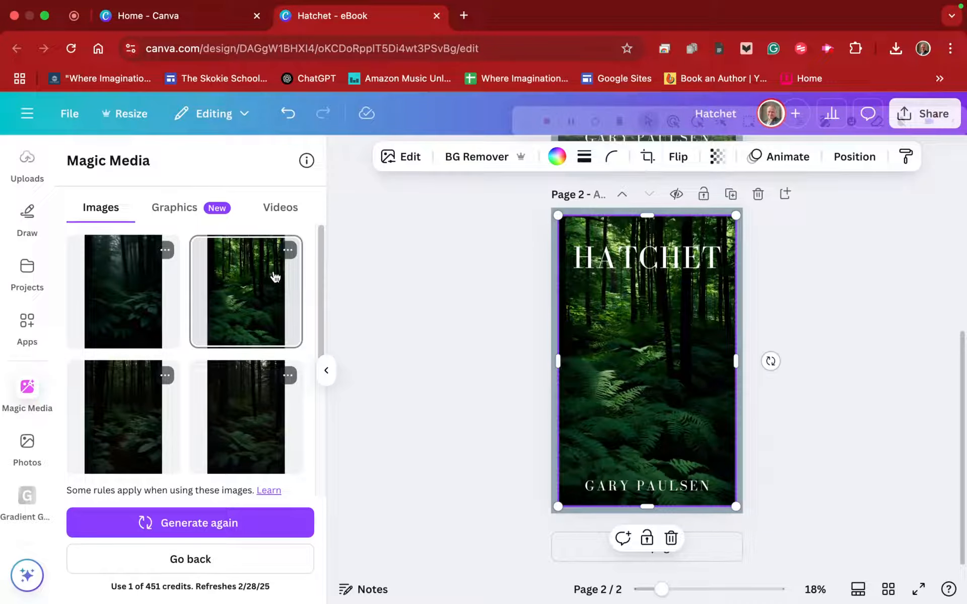
click(290, 250)
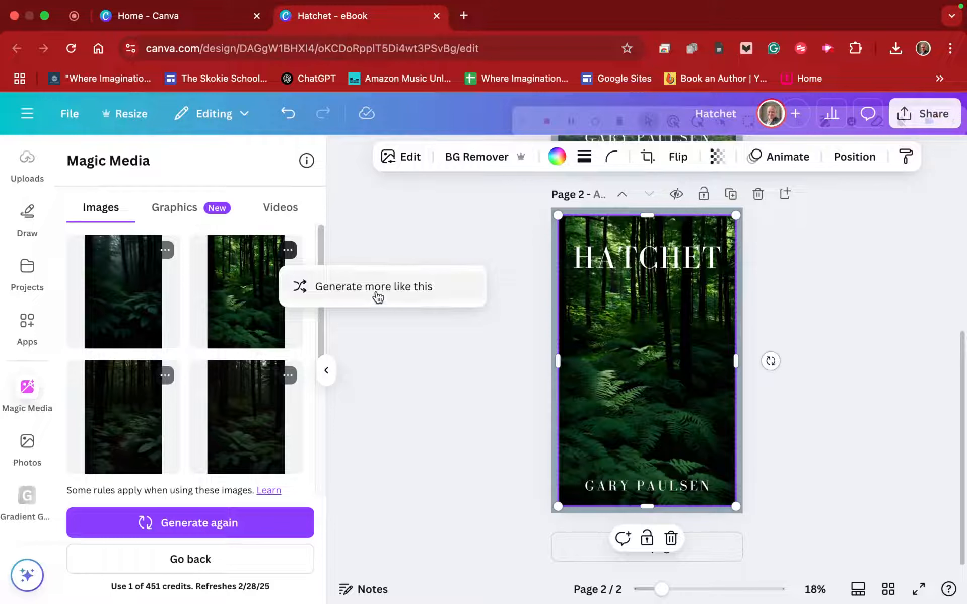
click(377, 289)
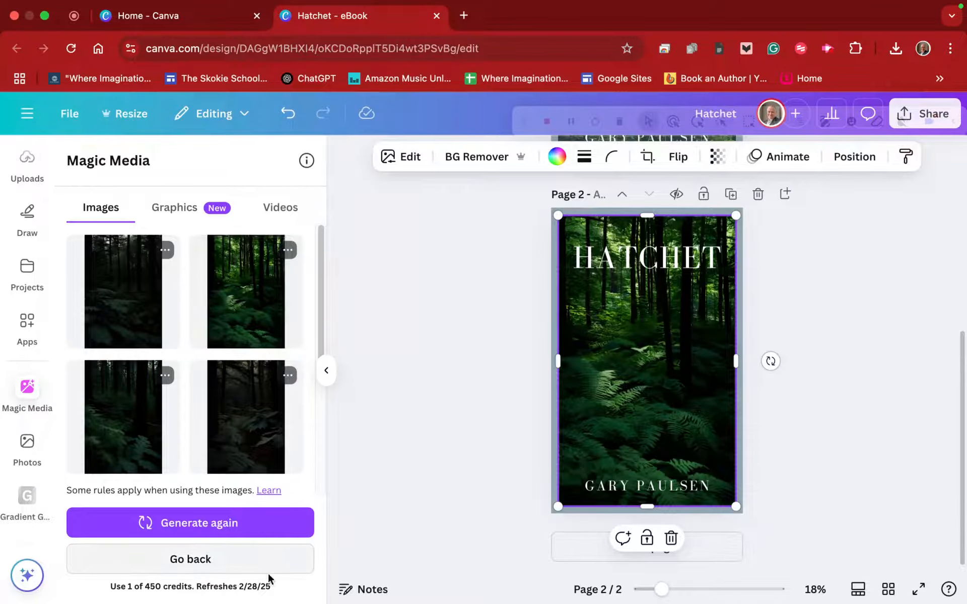
- Go back to the image description and enter "a dark Canadian Woods with thick undergrowth"
click(248, 561)
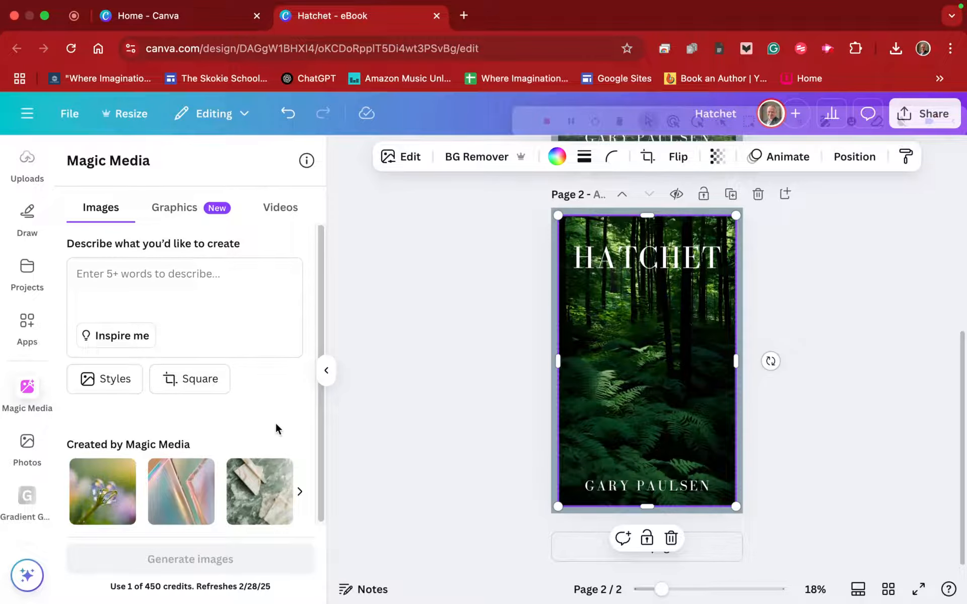
click(188, 278)
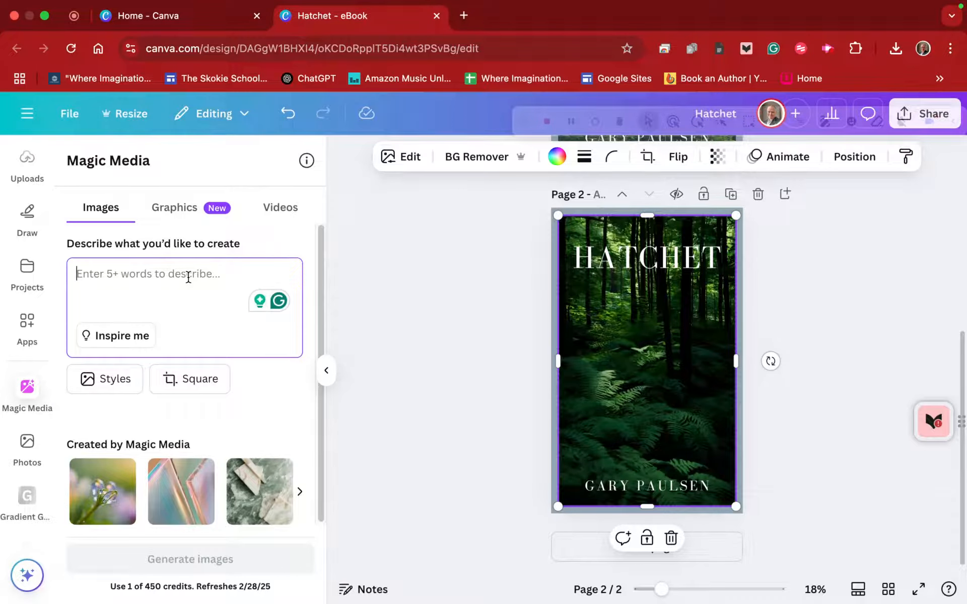
text(a da)
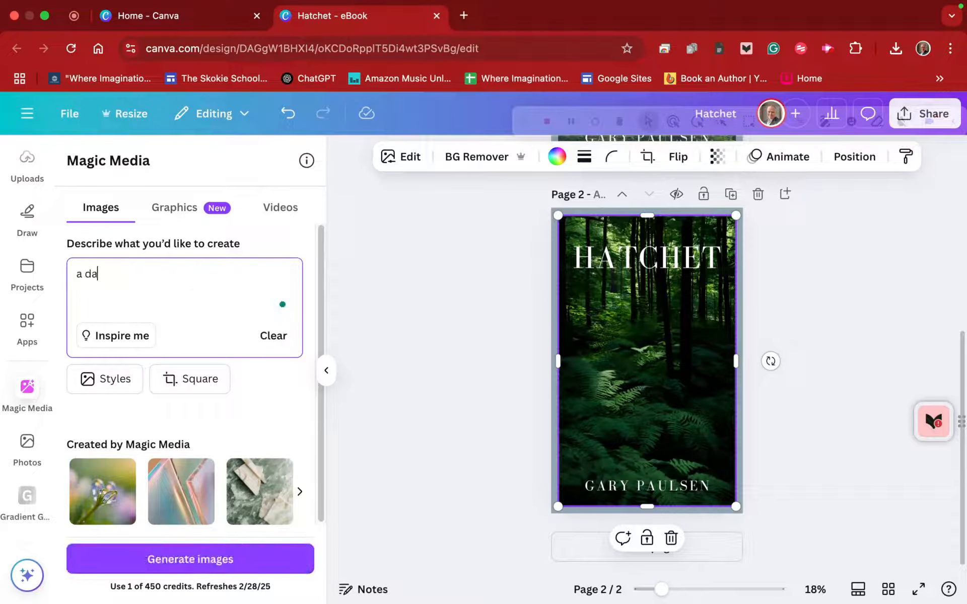
text(rk C)
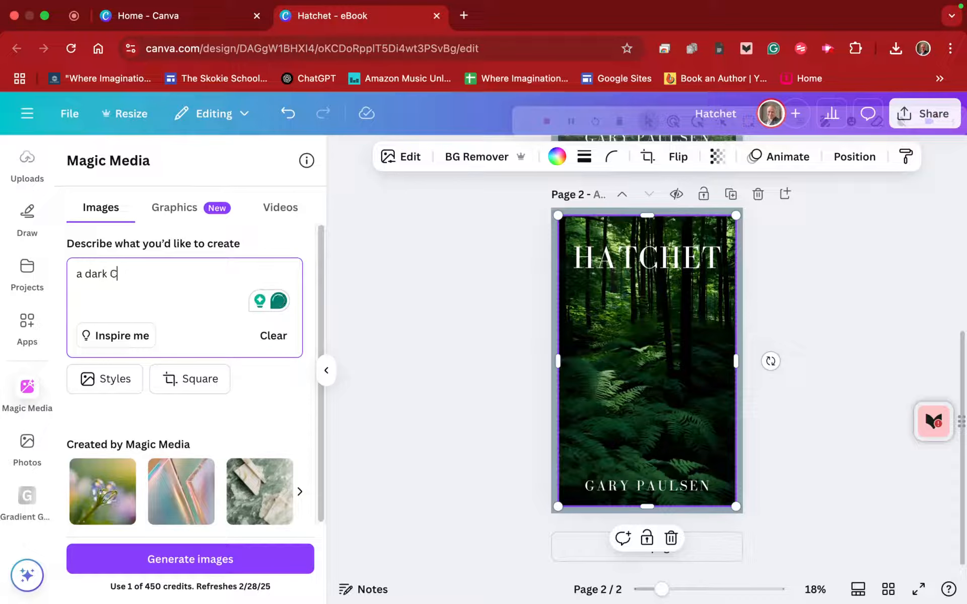
text(anadian)
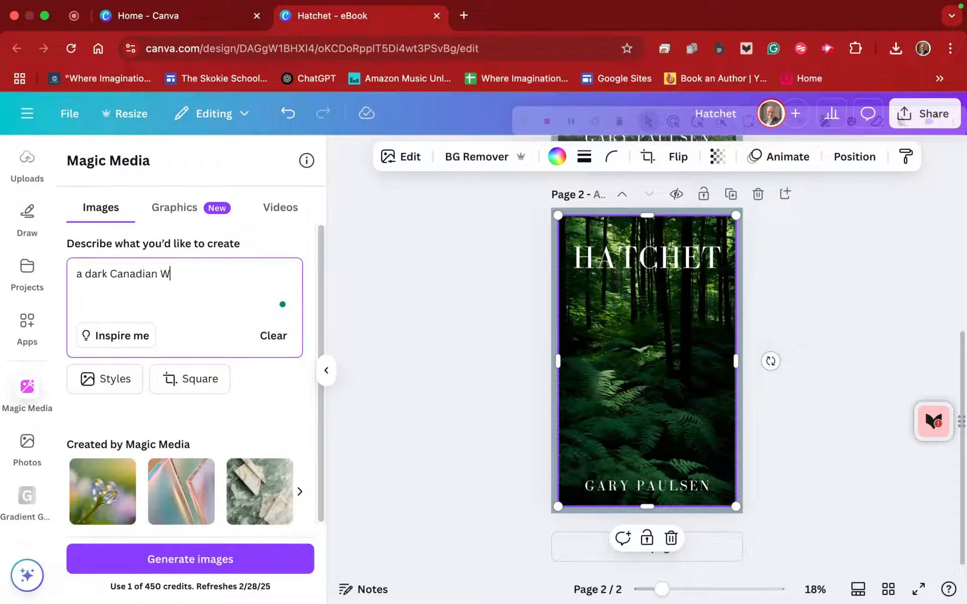
text( Woods with thic)
text(k uncd)
key(BackSpace)
key(BackSpace)
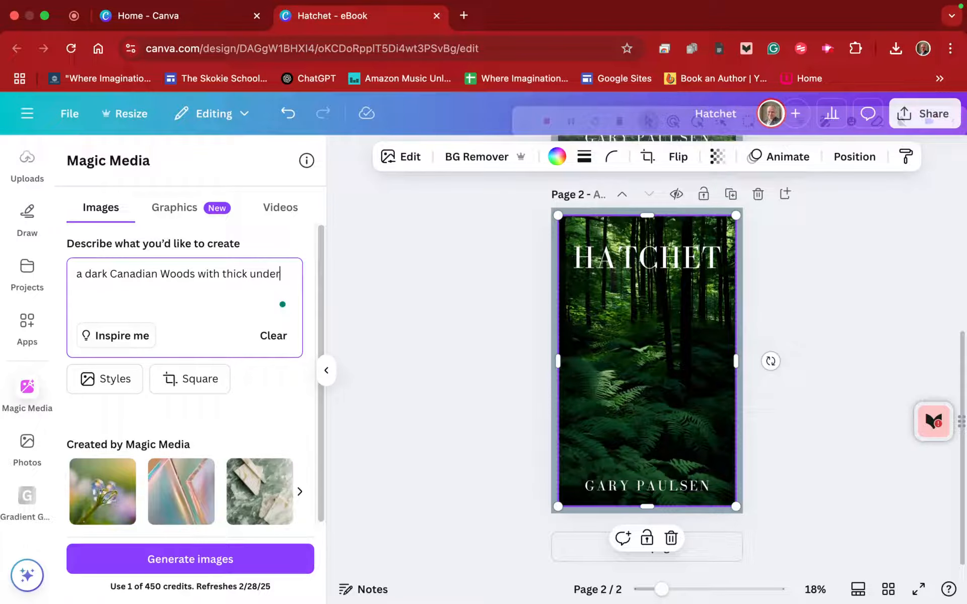
text(dergrowth)
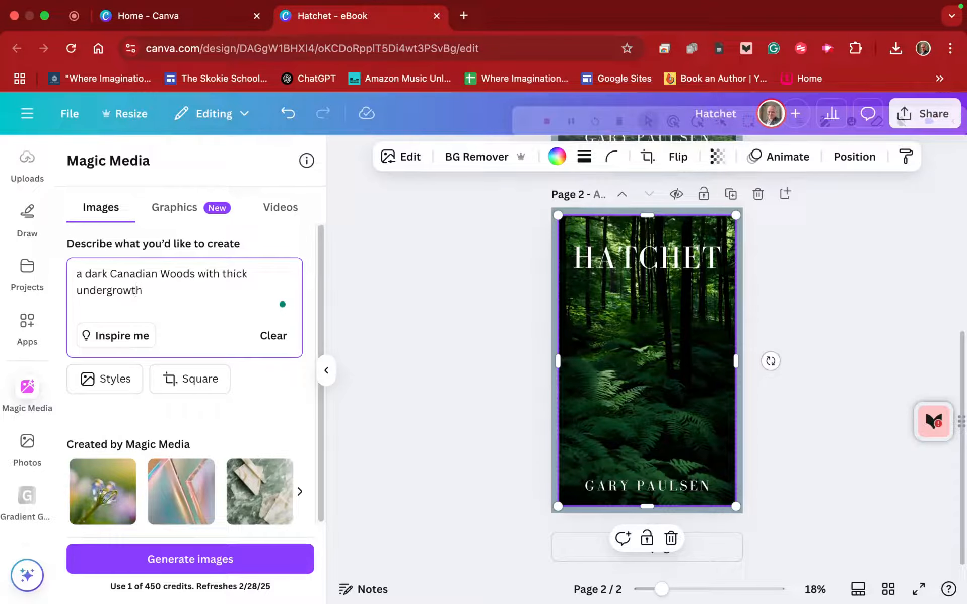
- Set the layout to Portrait and the style to Photo, and generate the images
click(198, 381)
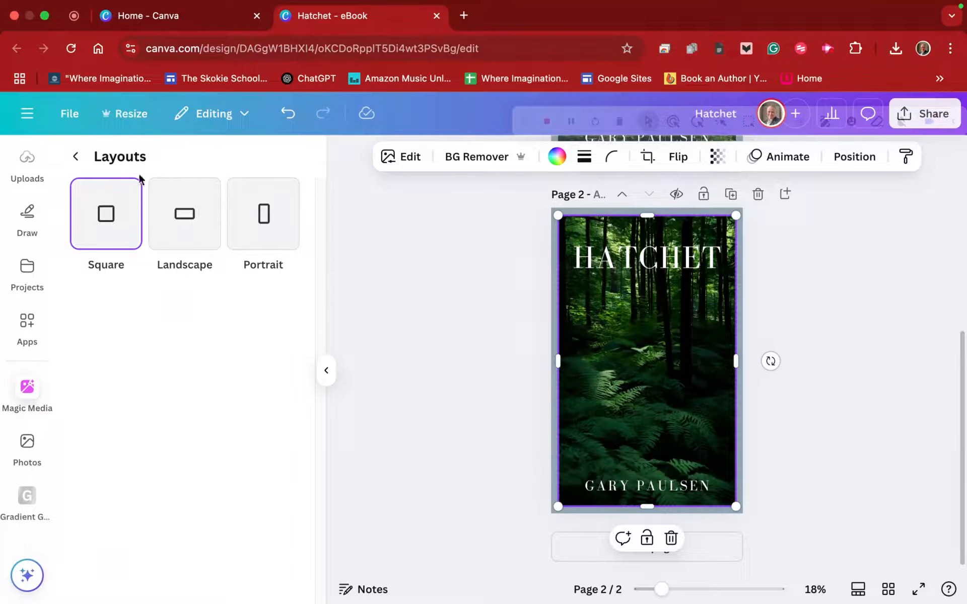
click(286, 215)
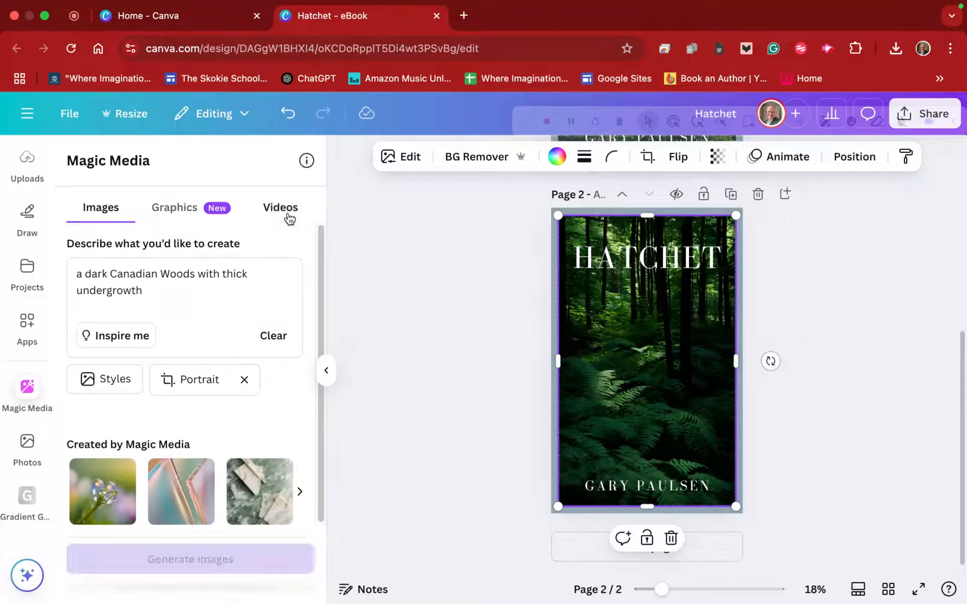
click(98, 377)
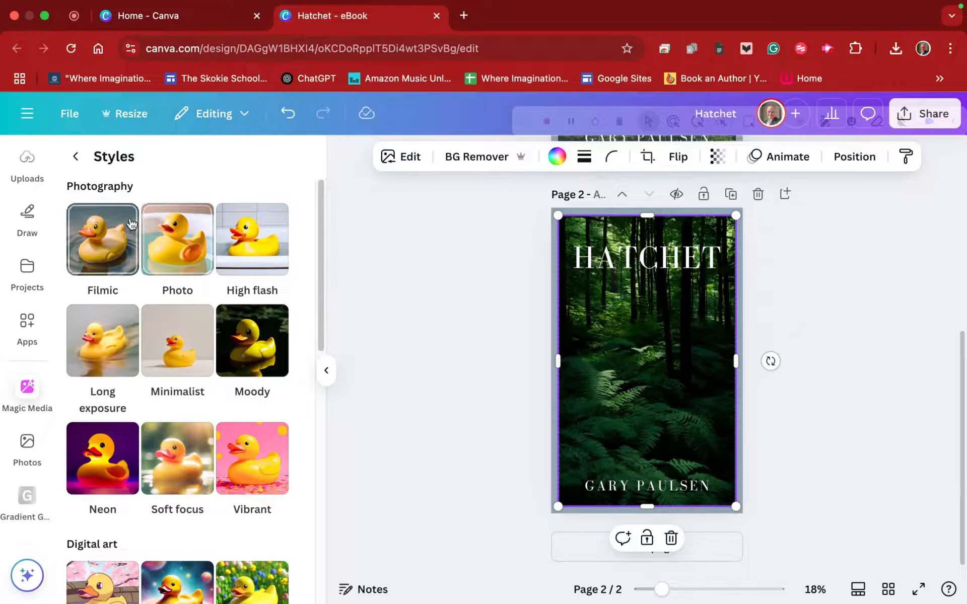
click(176, 238)
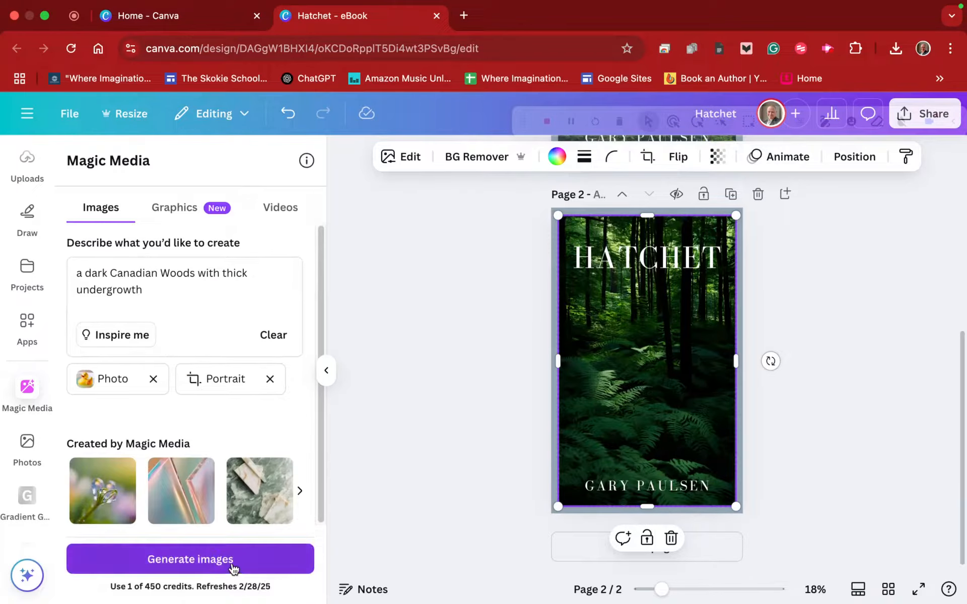
click(234, 567)
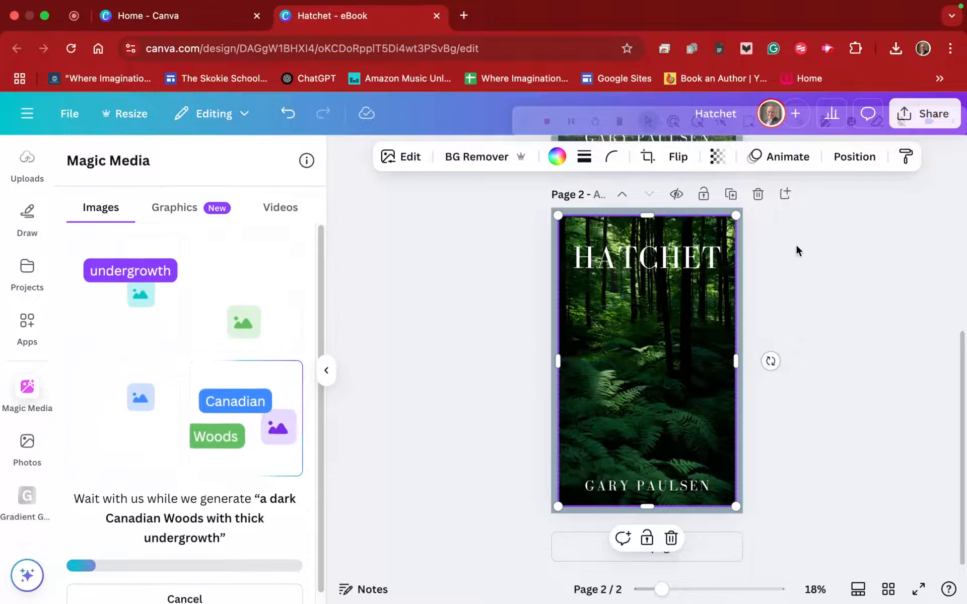
- Duplicate page 2 and delete the forest image from the frame on the copy
click(732, 194)
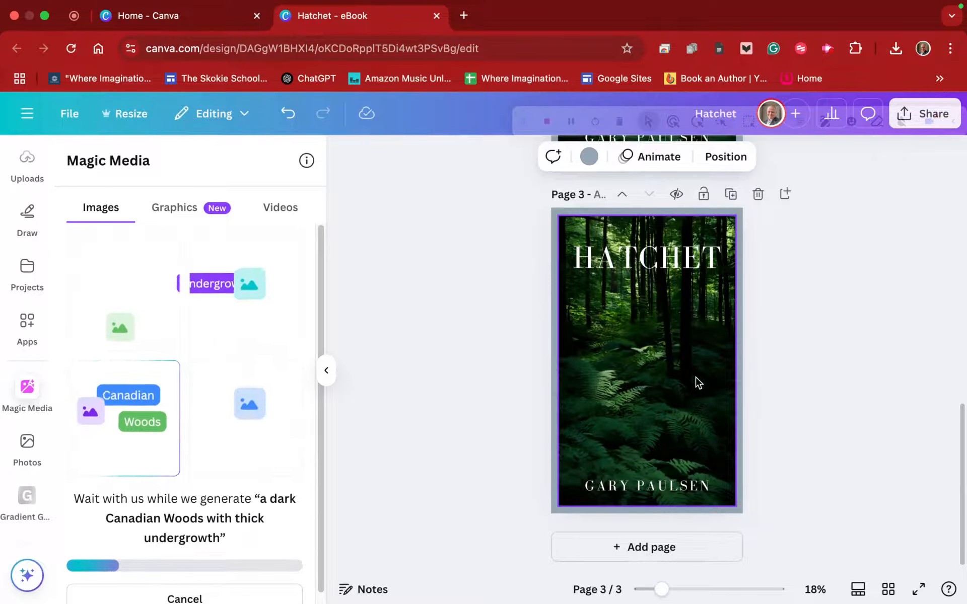
click(698, 383)
key(Delete)
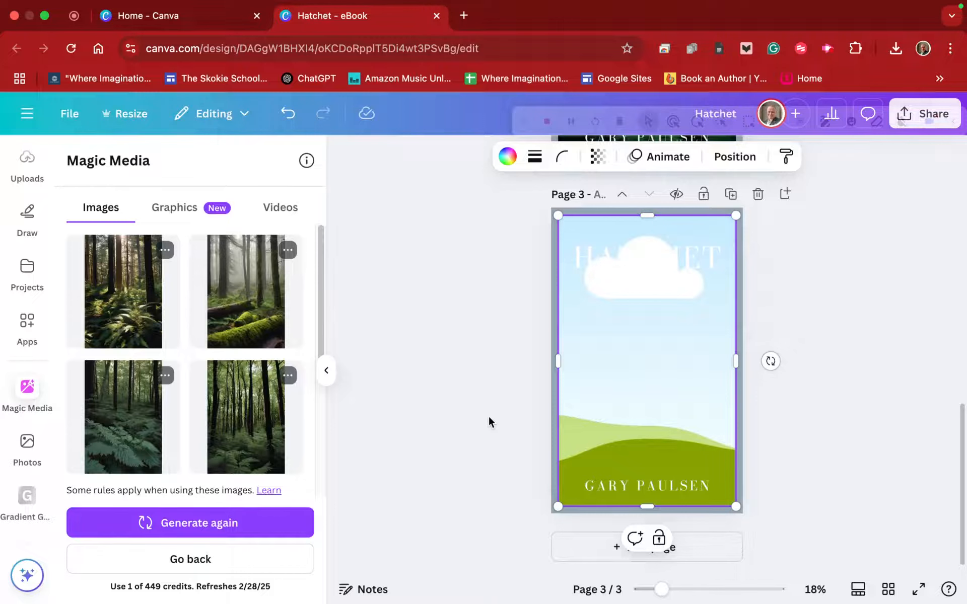
- Fill the empty frame on page 3 with the sunlit fern forest image and show all pages in a grid
click(488, 415)
drag(113, 287, 810, 337)
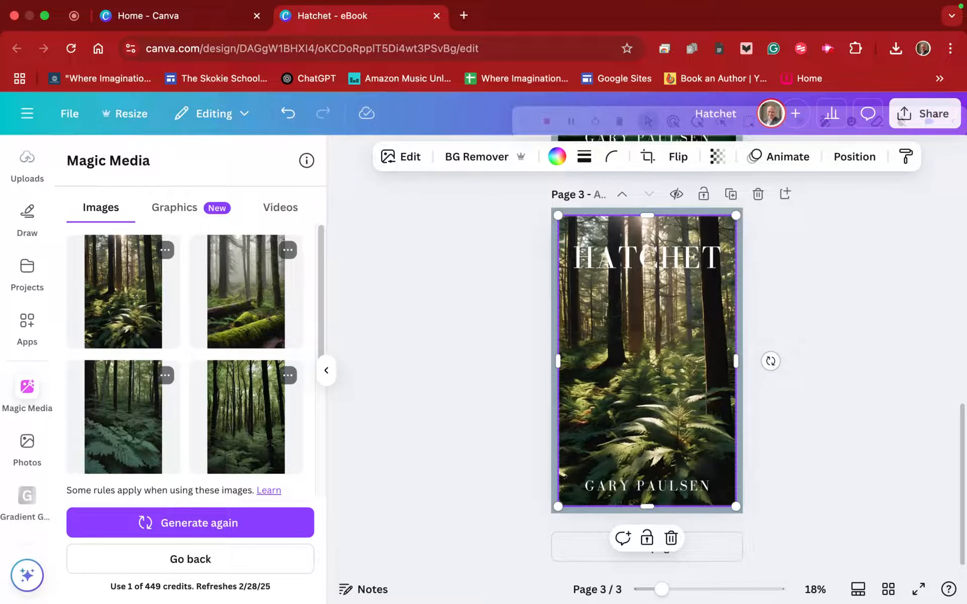
click(888, 589)
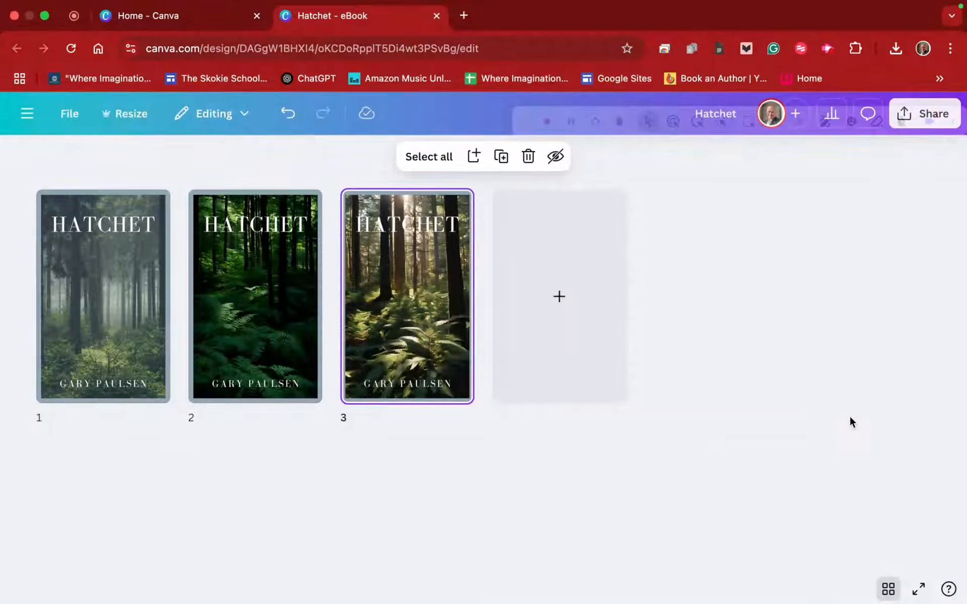
- Switch to the Canva home page, clear and close the "book cover" design search, and open a new untitled design
click(203, 15)
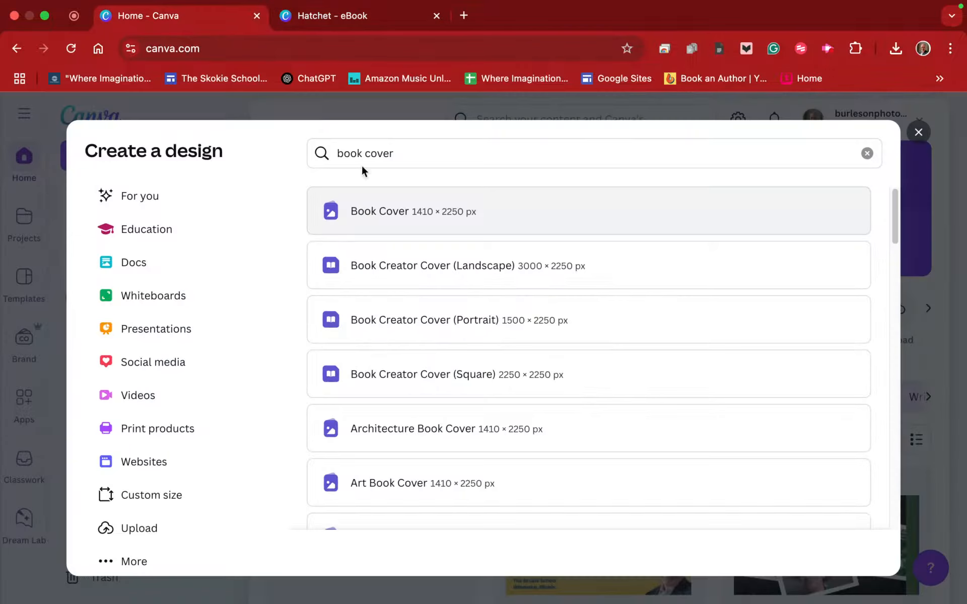
click(867, 153)
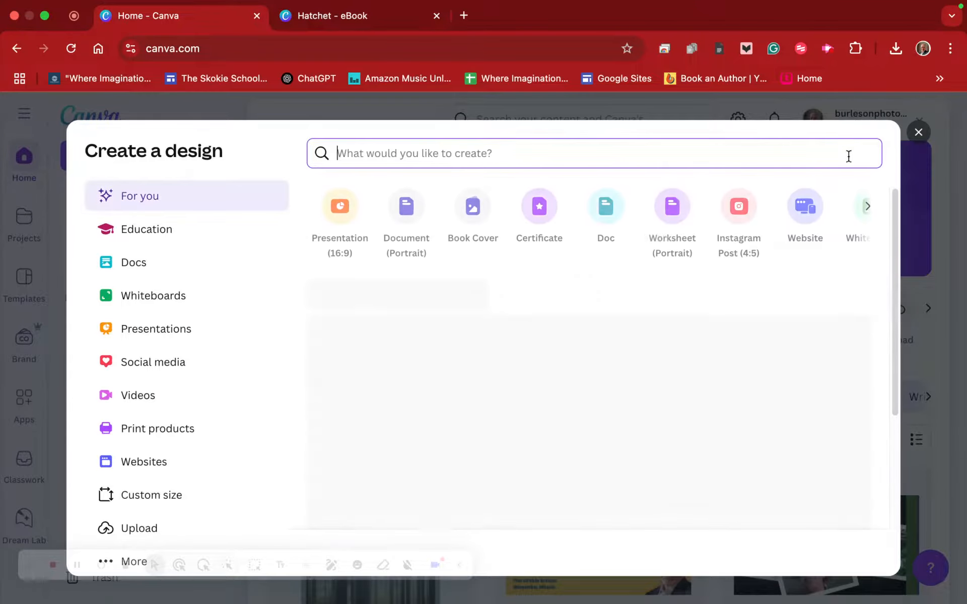
click(919, 132)
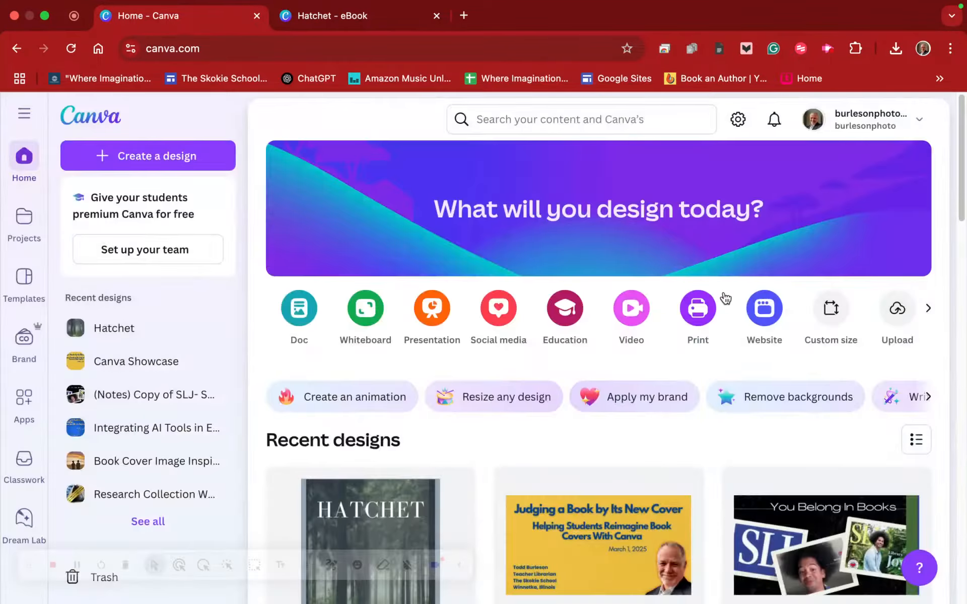
scroll(593, 399, down, 4)
click(593, 398)
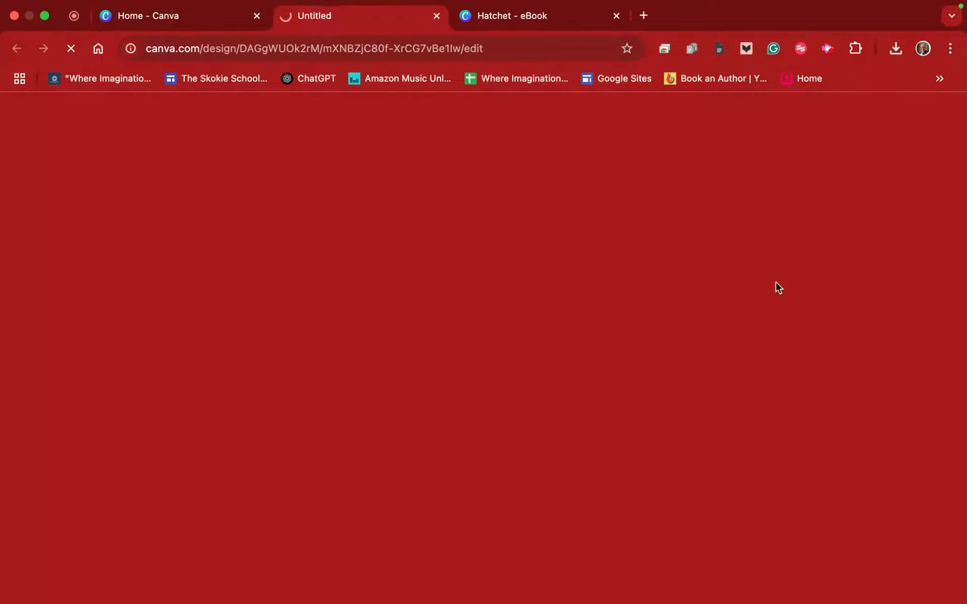